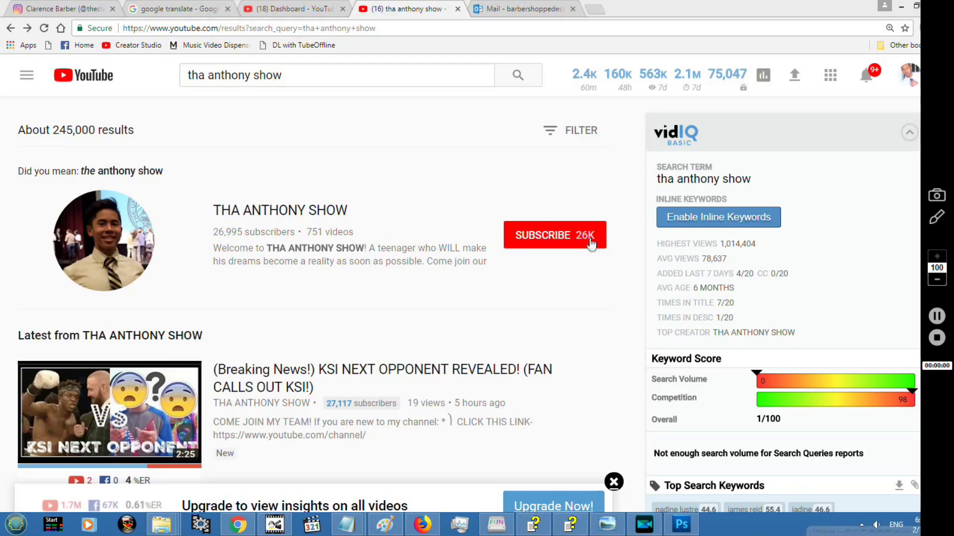
Subscribe to the THA ANTHONY SHOW channel on YouTube and open its page to browse its videos
left_click(591, 244)
left_click(328, 215)
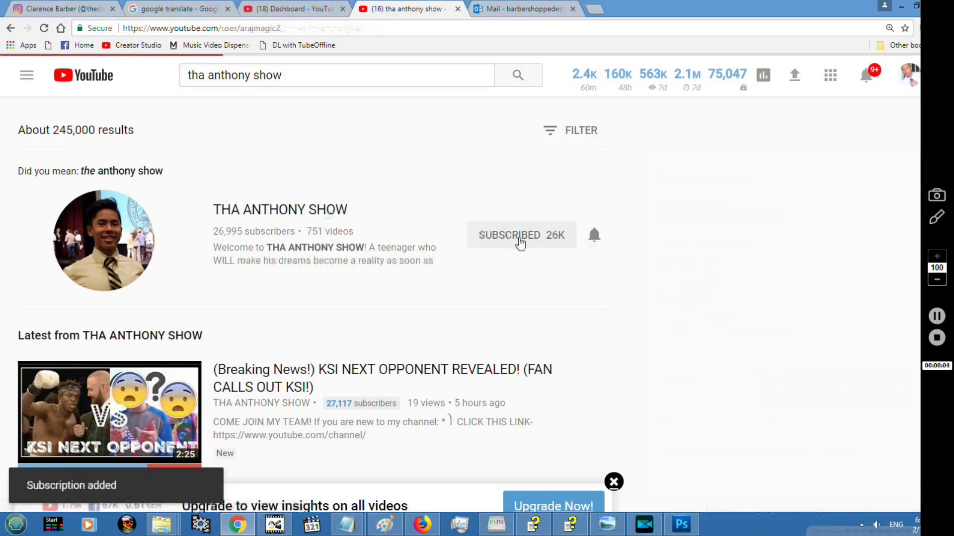
scroll(238, 278, "down", 4)
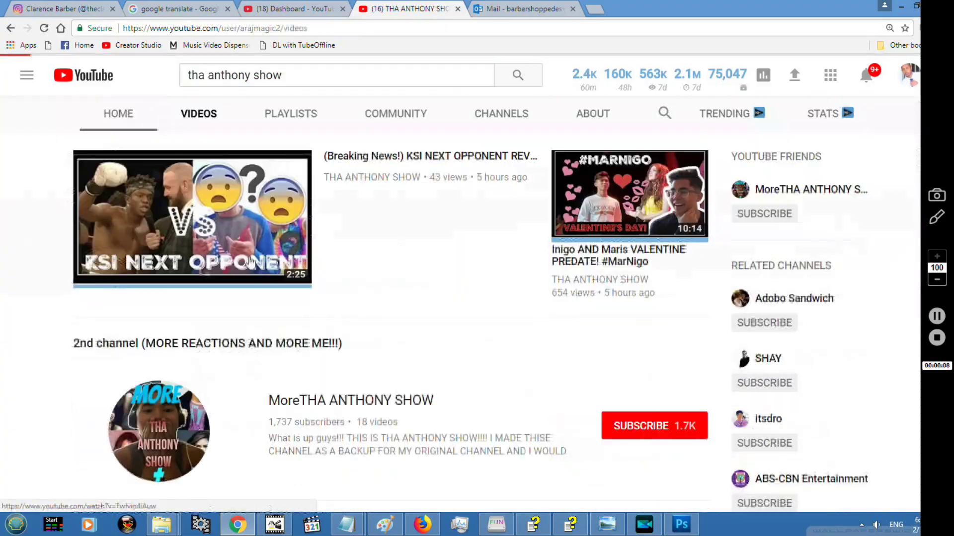
scroll(784, 250, "down", 7)
scroll(784, 250, "down", 15)
scroll(785, 250, "down", 6)
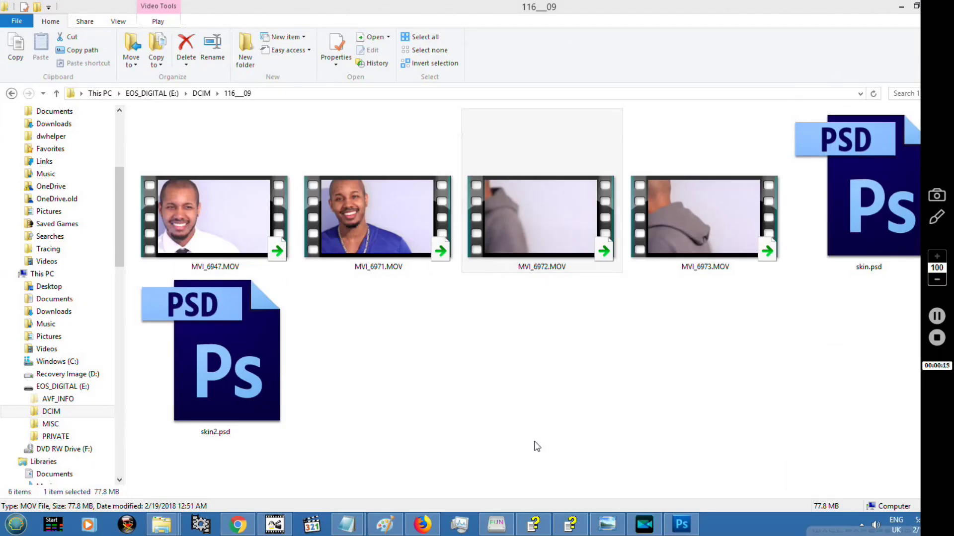
Open MVI_6947.MOV from the 116___09 folder with MPC-HC
left_click(172, 199)
right_click(235, 212)
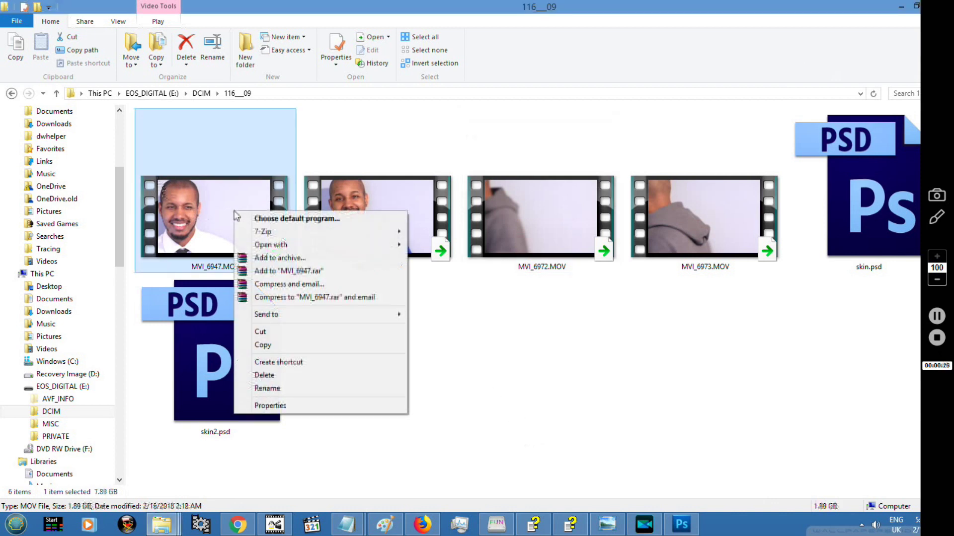
mouse_move(302, 245)
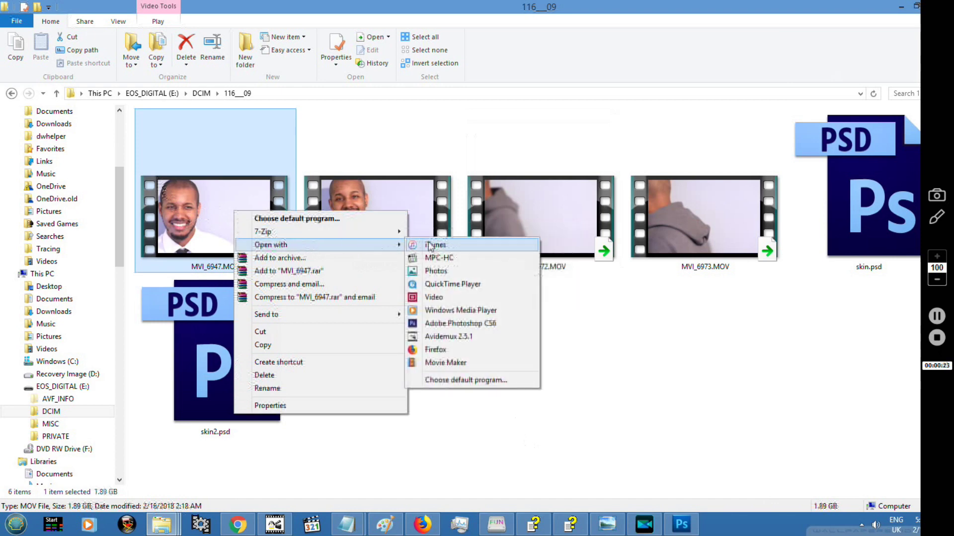
left_click(450, 258)
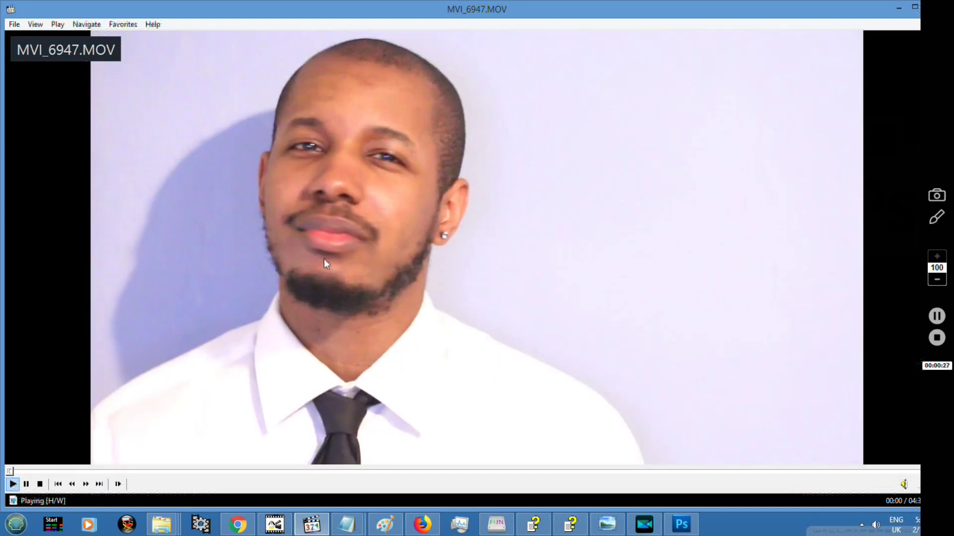
Pause the video, go to the smiling frame at about 00:45 and save it as a JPEG image on the Desktop
left_click(325, 256)
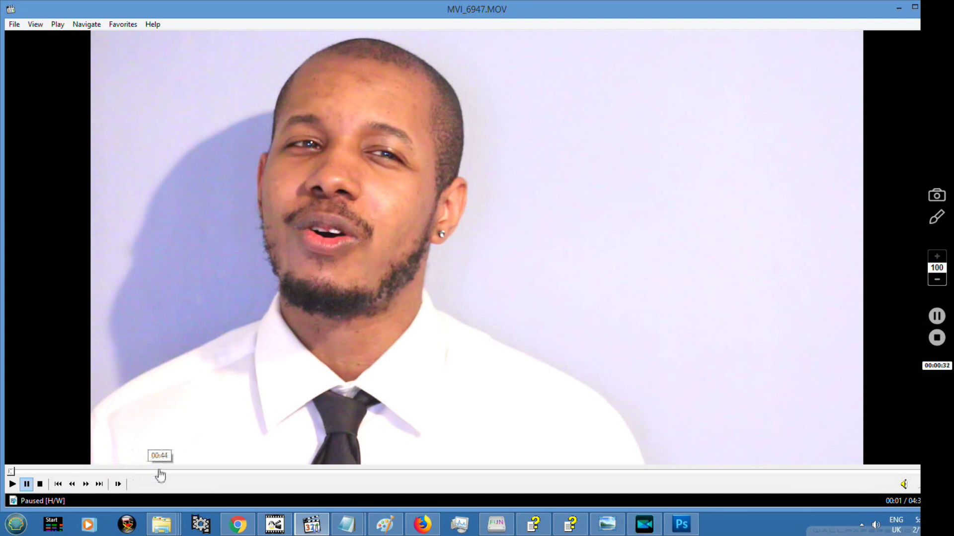
left_click(107, 472)
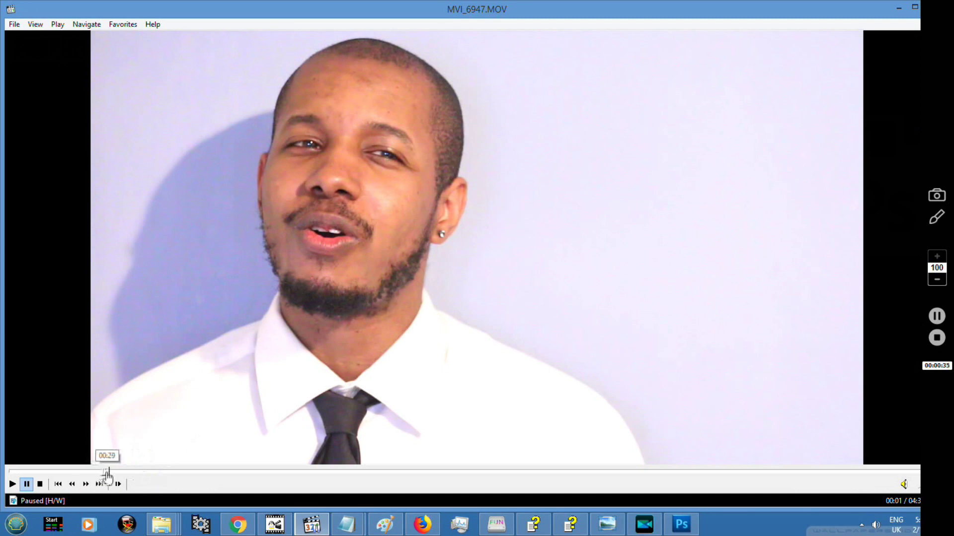
left_click(164, 472)
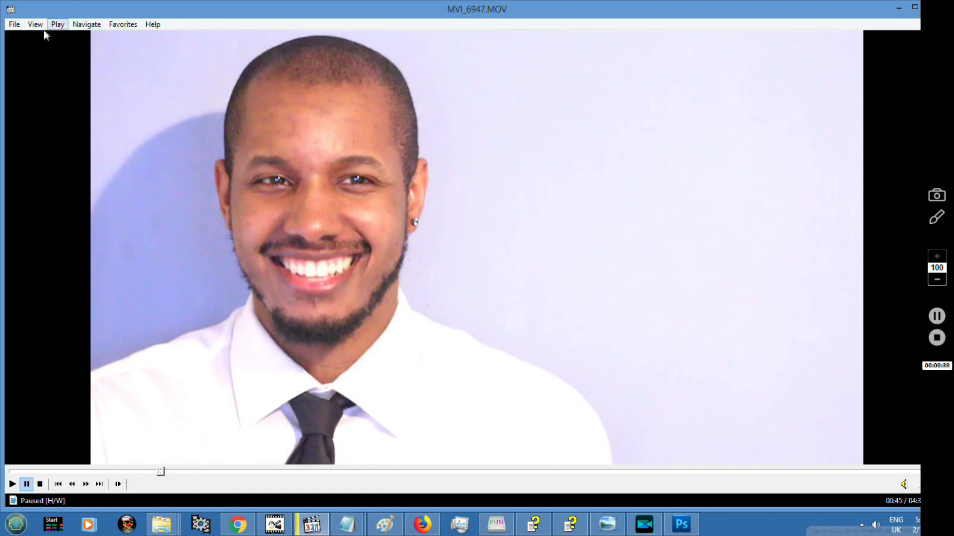
left_click(16, 25)
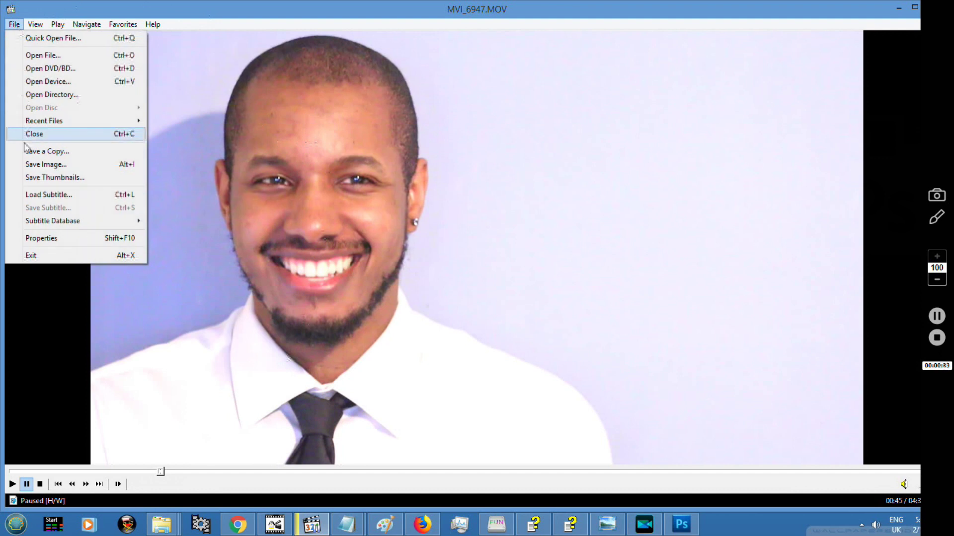
left_click(48, 166)
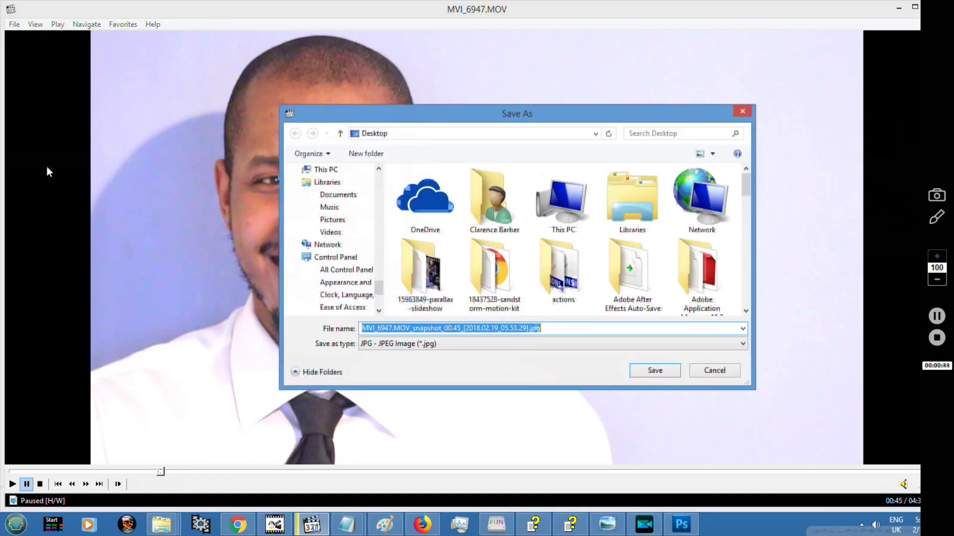
left_click(648, 374)
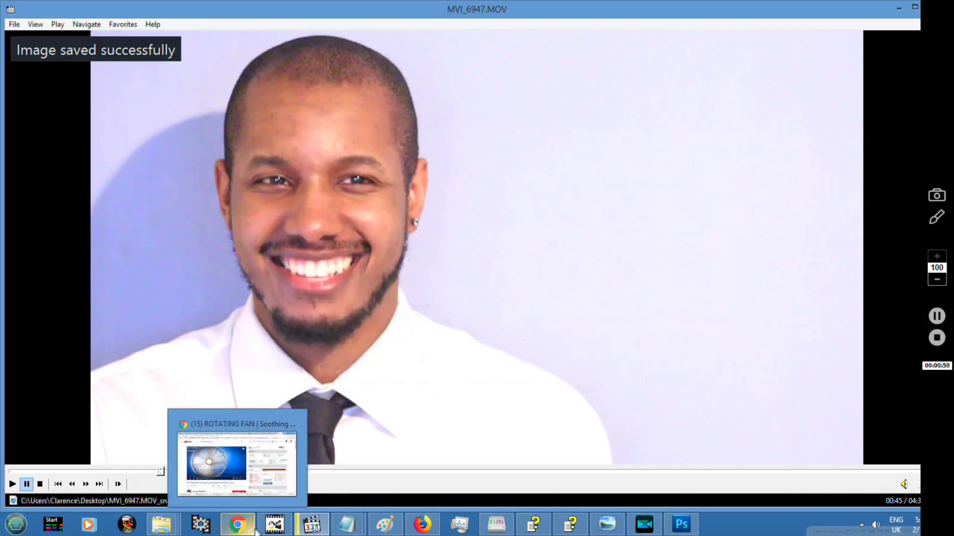
Switch to the Videos folder and open the My Great Game - My Great Capture MP4 file with MPC-HC
left_click(239, 454)
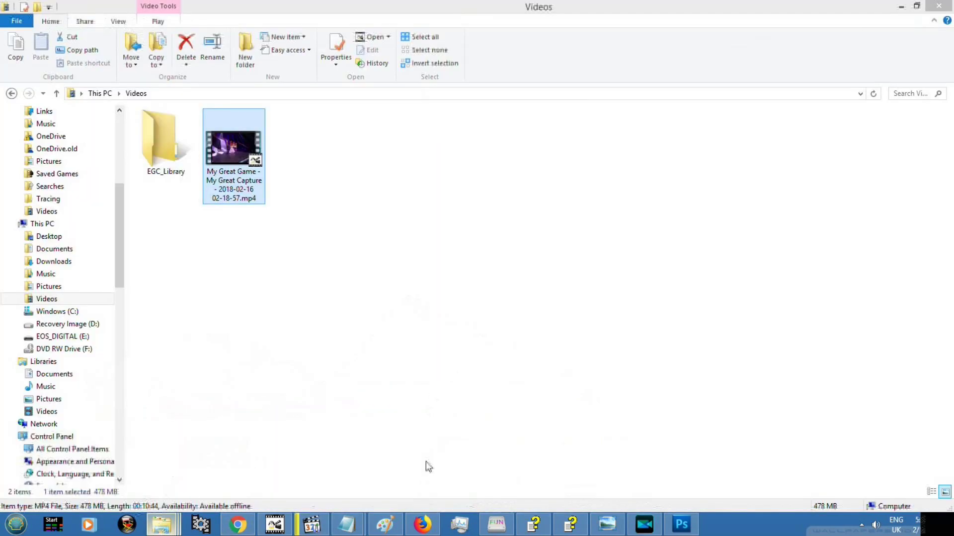
key("alt+Tab")
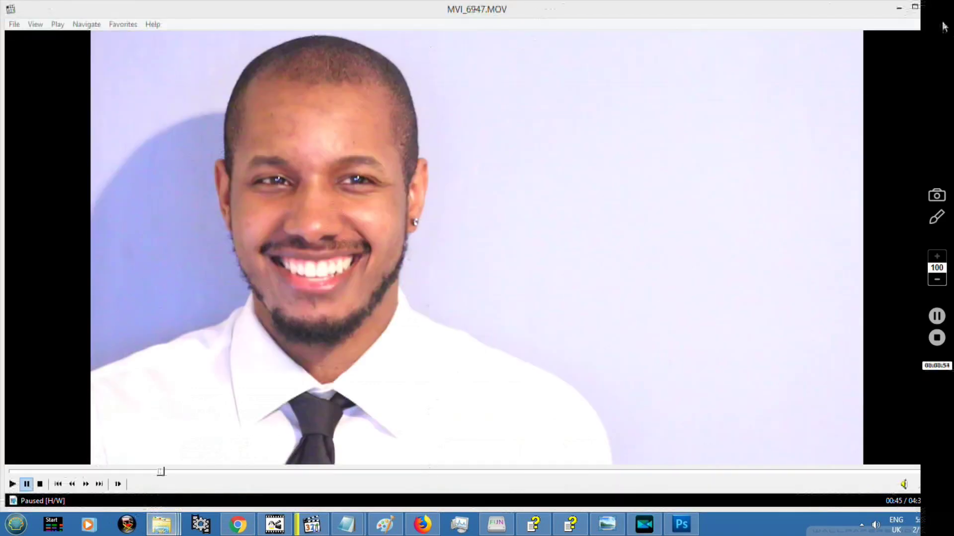
key("alt+Tab")
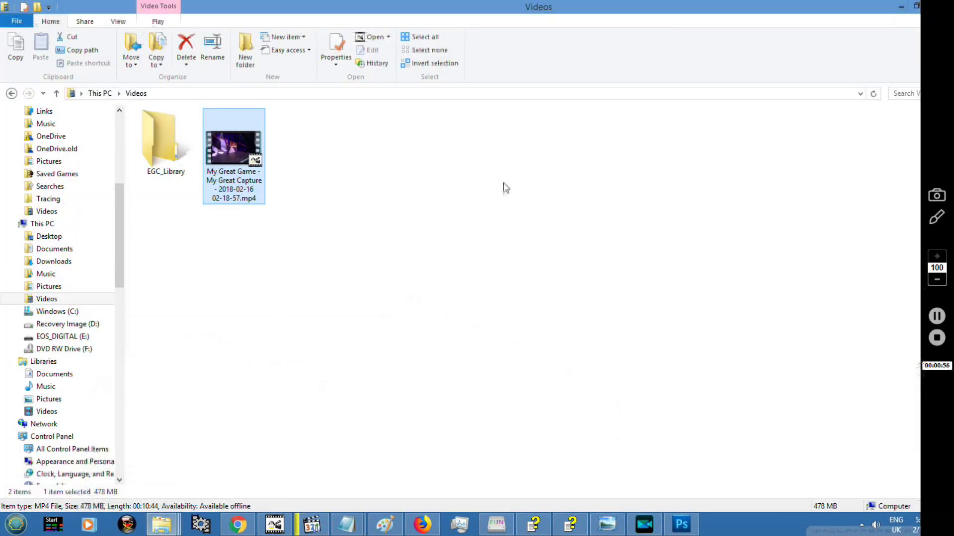
right_click(243, 145)
mouse_move(497, 178)
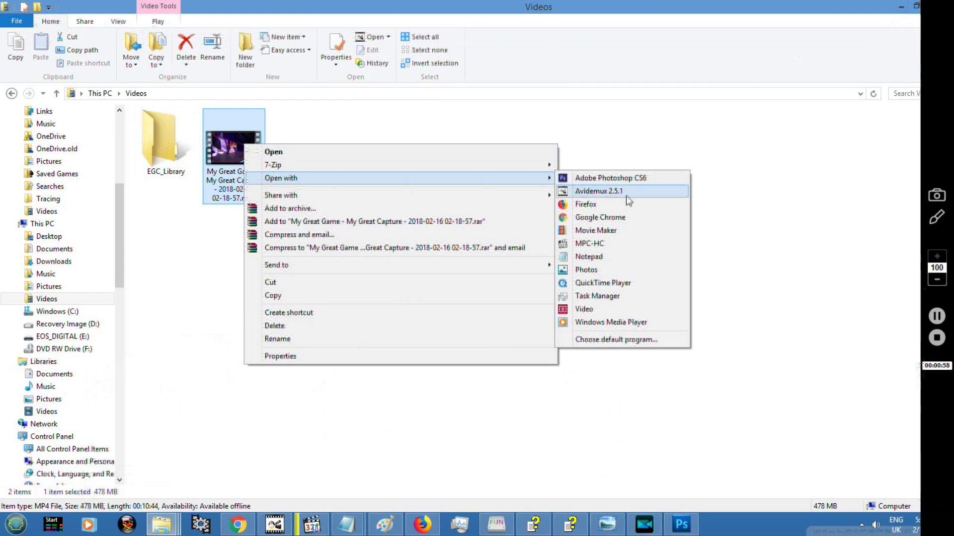
left_click(594, 243)
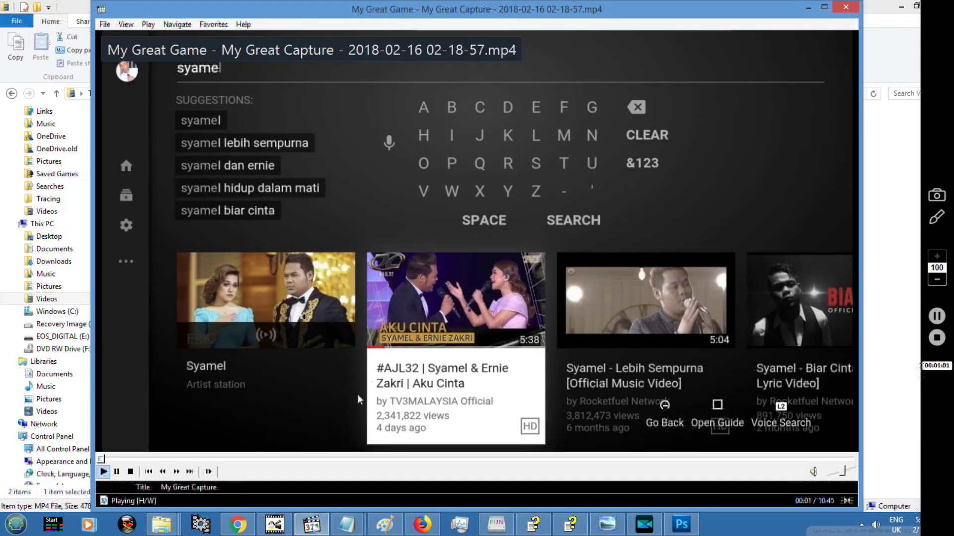
Scrub through the capture video between about 02:38 and 04:58 to look for a suitable frame of the two singers
left_click(286, 457)
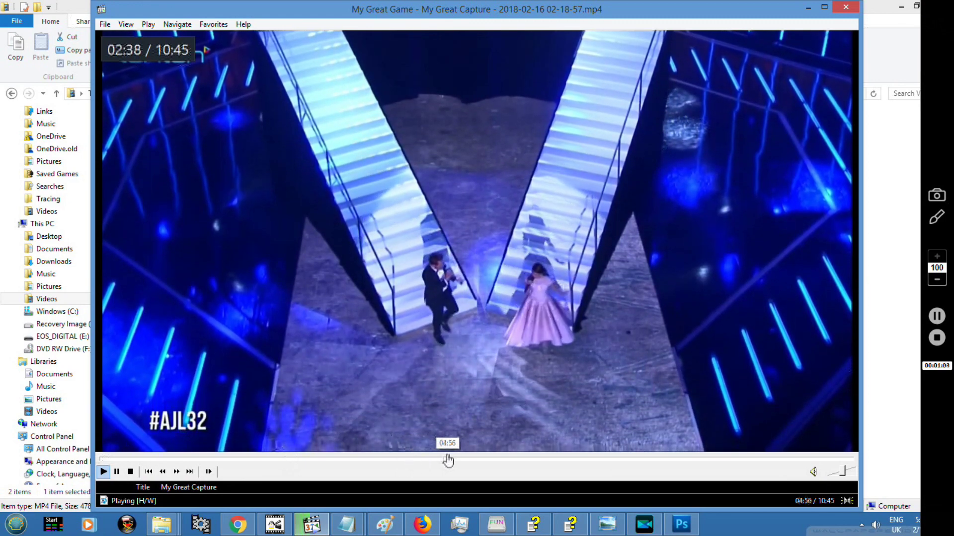
left_click(447, 458)
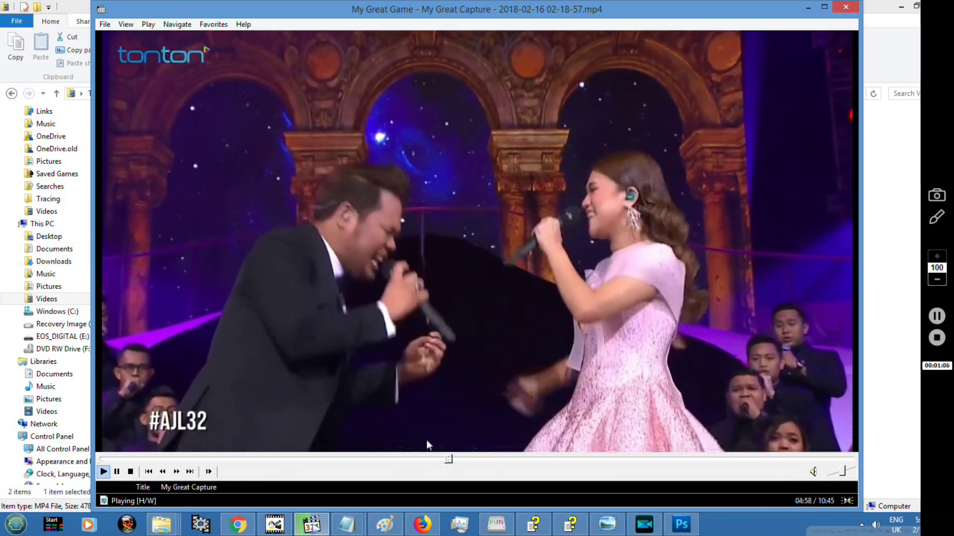
left_click(426, 440)
left_click(420, 457)
left_click(408, 458)
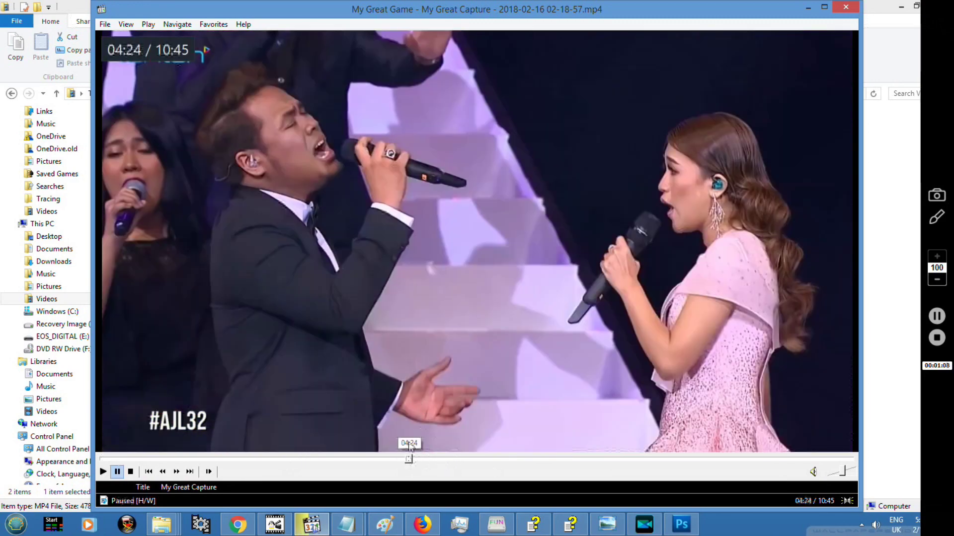
key("space")
left_click(429, 459)
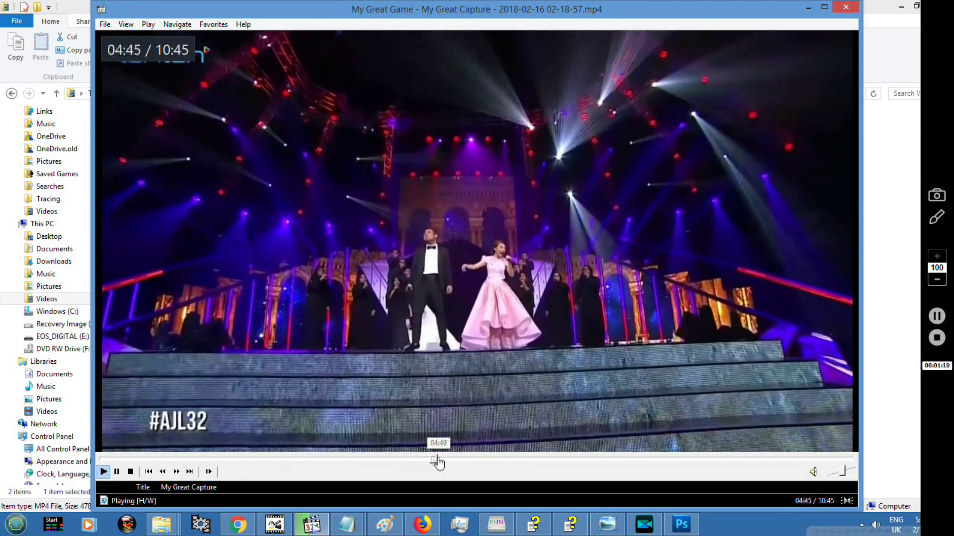
left_click(437, 457)
left_click(409, 458)
left_click(403, 459)
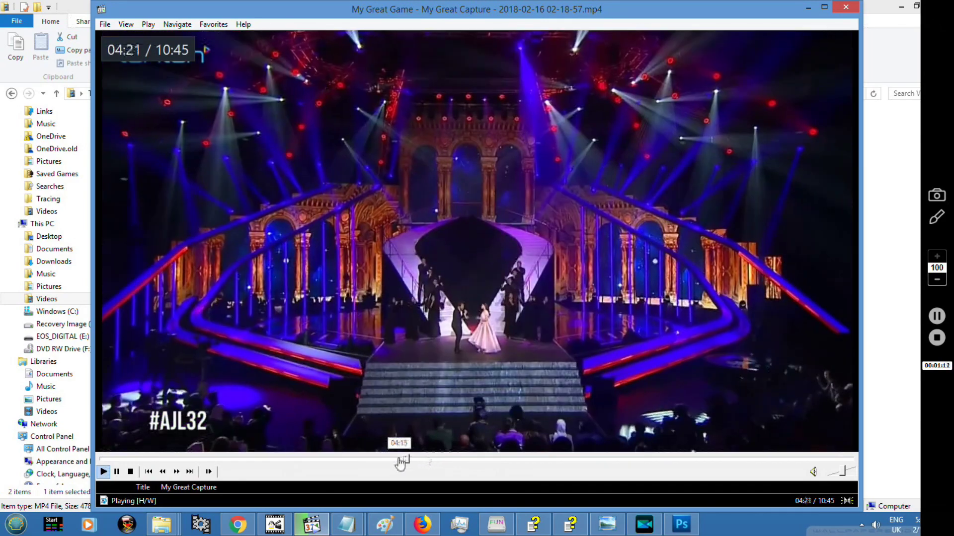
left_click(396, 459)
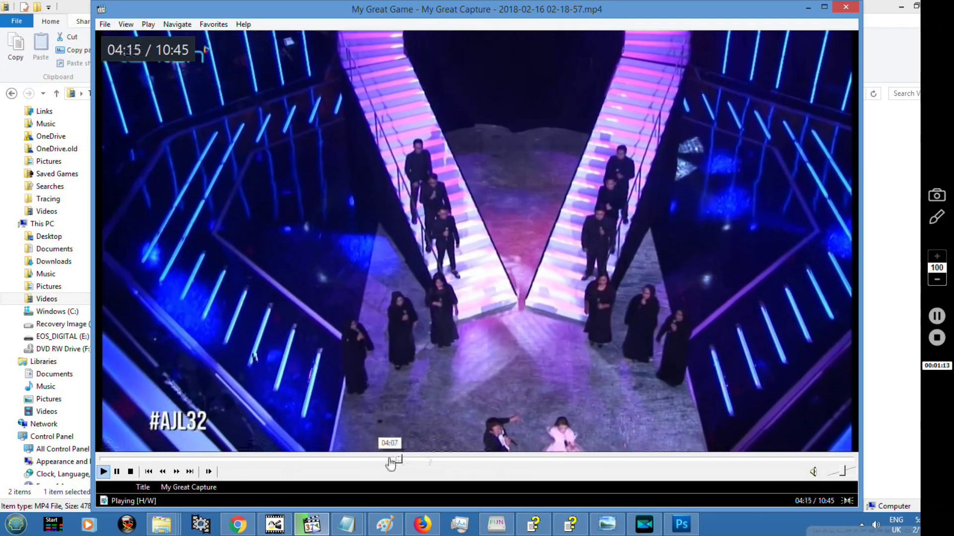
left_click(391, 459)
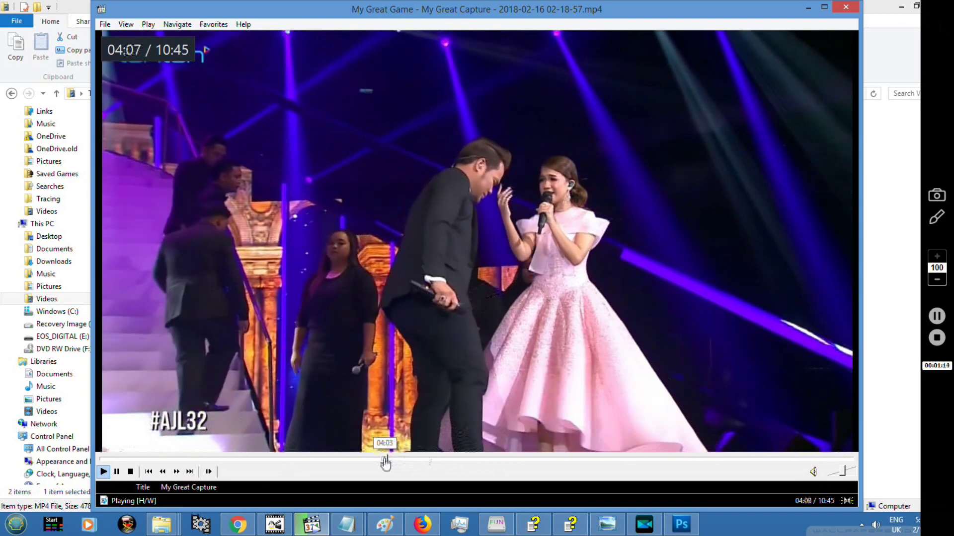
left_click(383, 459)
left_click(377, 459)
left_click(415, 459)
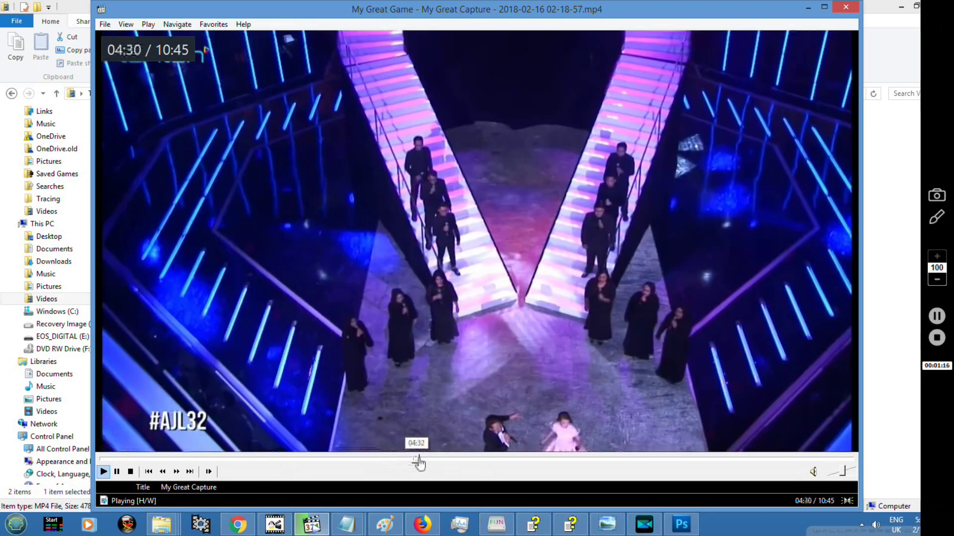
left_click(426, 459)
left_click(434, 459)
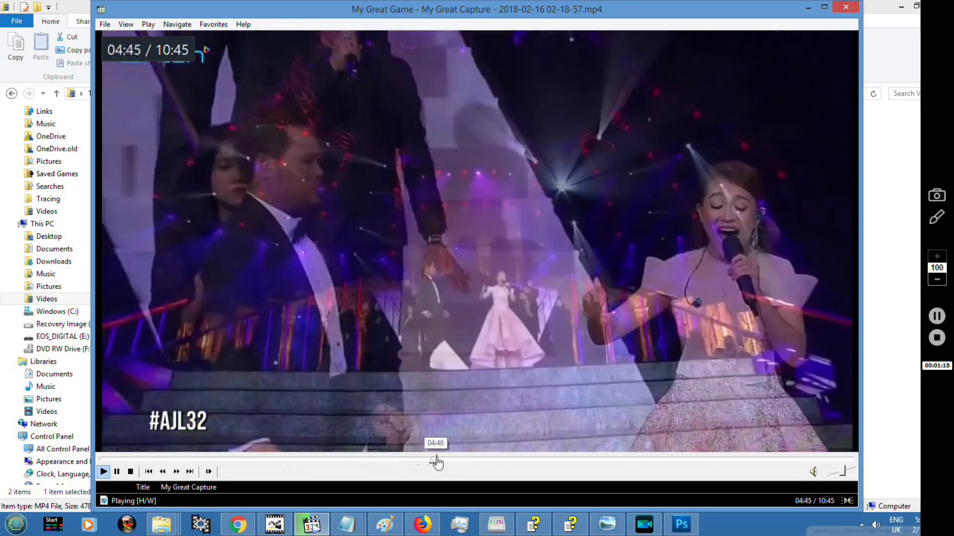
left_click(441, 459)
Pause the performance at about 05:25 and save that frame as a JPEG image on the Desktop
left_click_drag(447, 459, 479, 459)
left_click(445, 273)
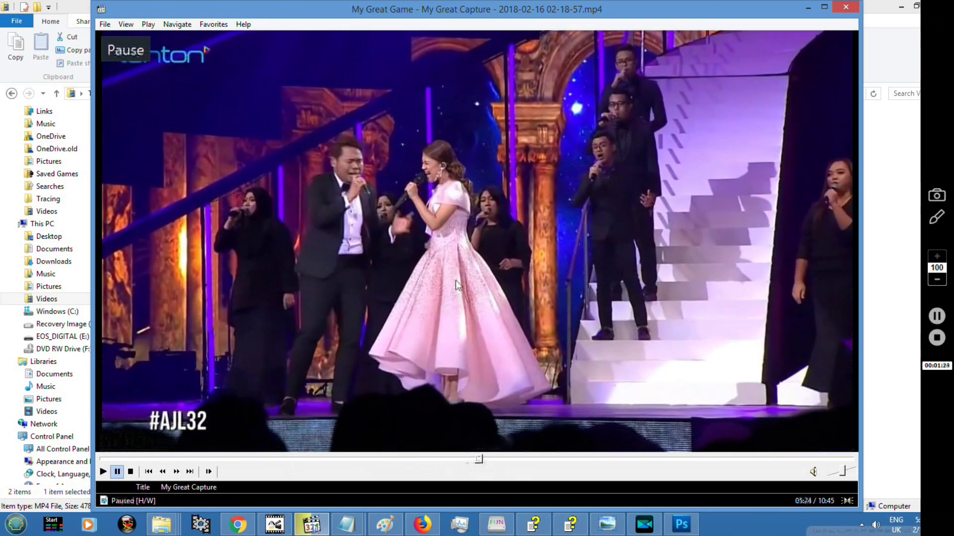
left_click(467, 263)
left_click(506, 263)
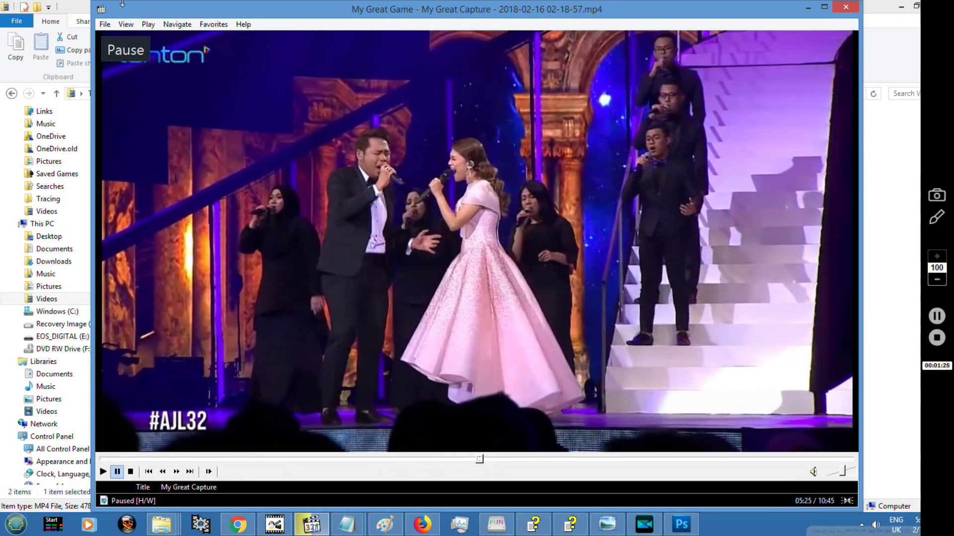
left_click(105, 23)
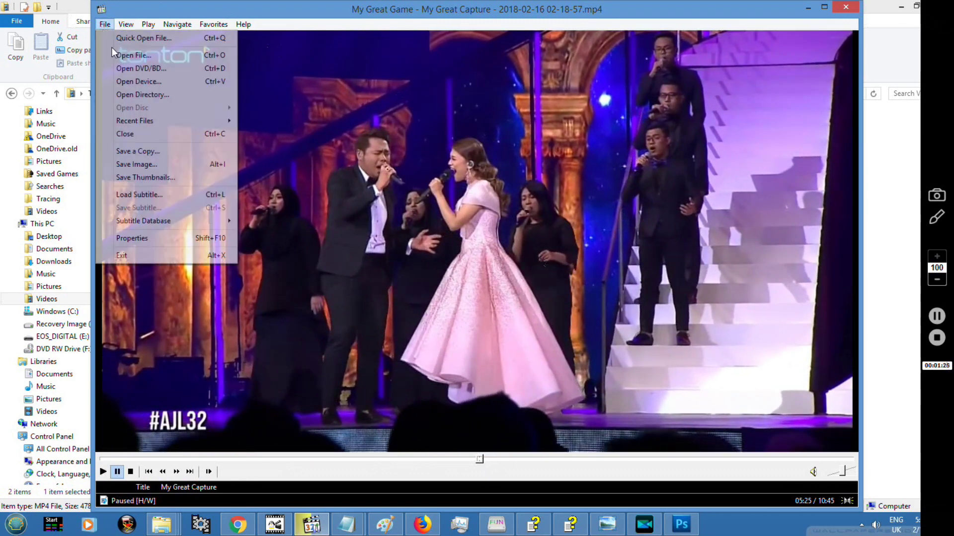
left_click(154, 165)
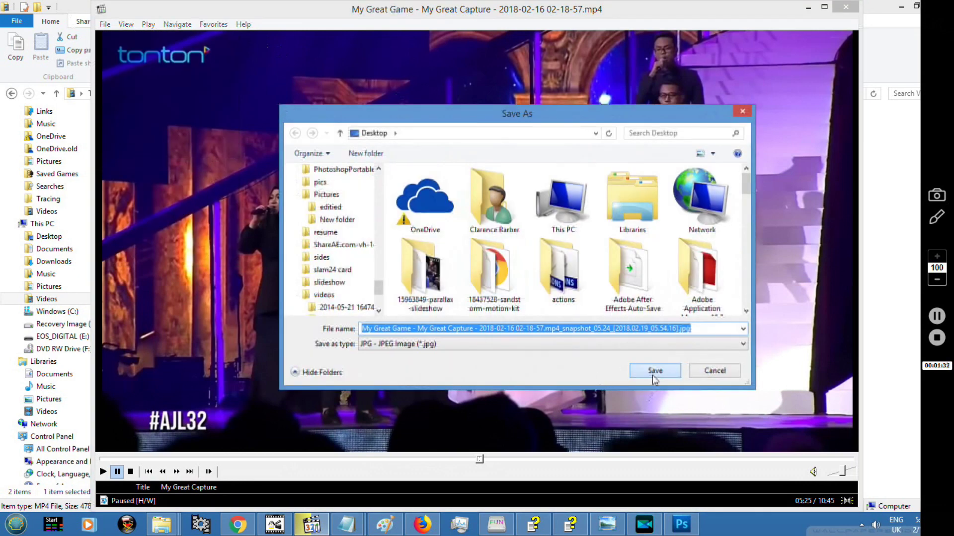
left_click(654, 377)
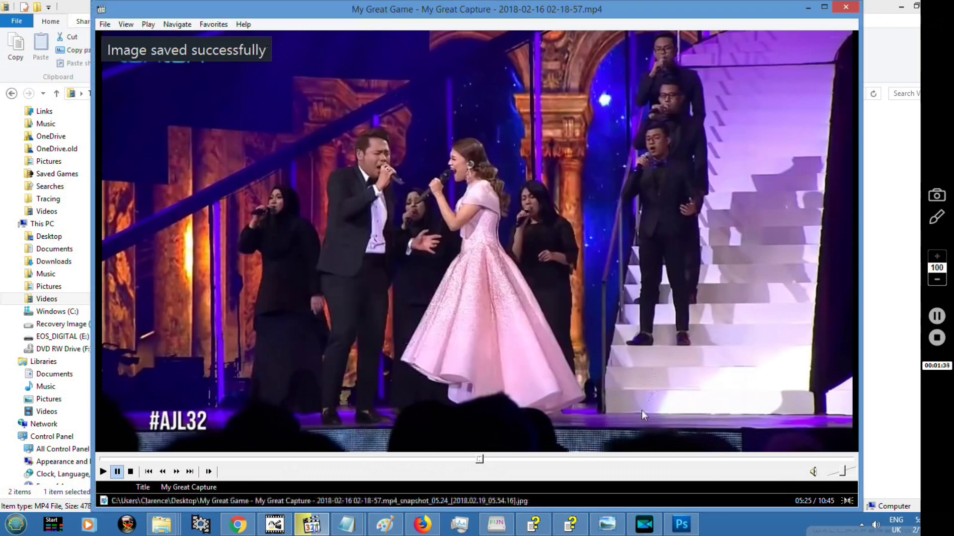
Close the video player, switch to Photoshop and close the open maxresdefault (2).jpg document
left_click(681, 528)
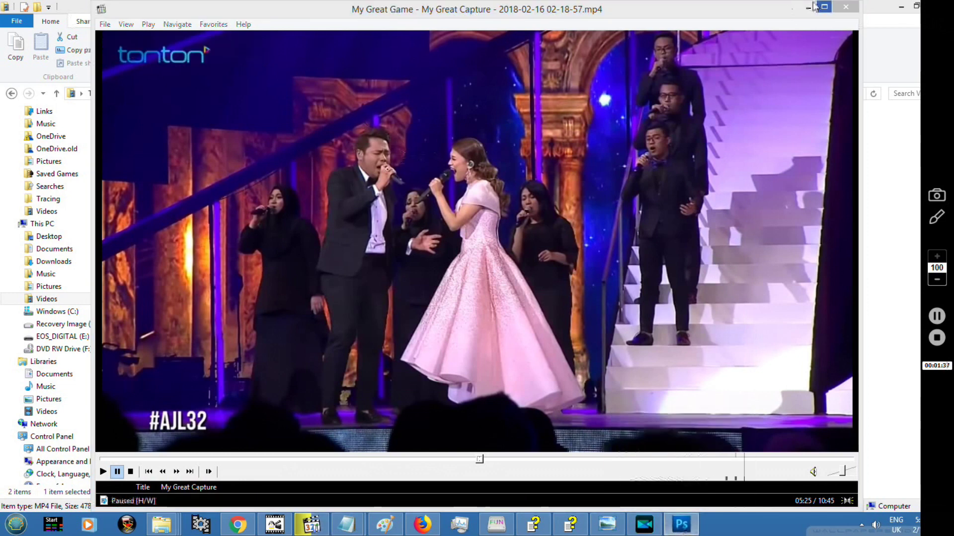
left_click(847, 7)
left_click(900, 7)
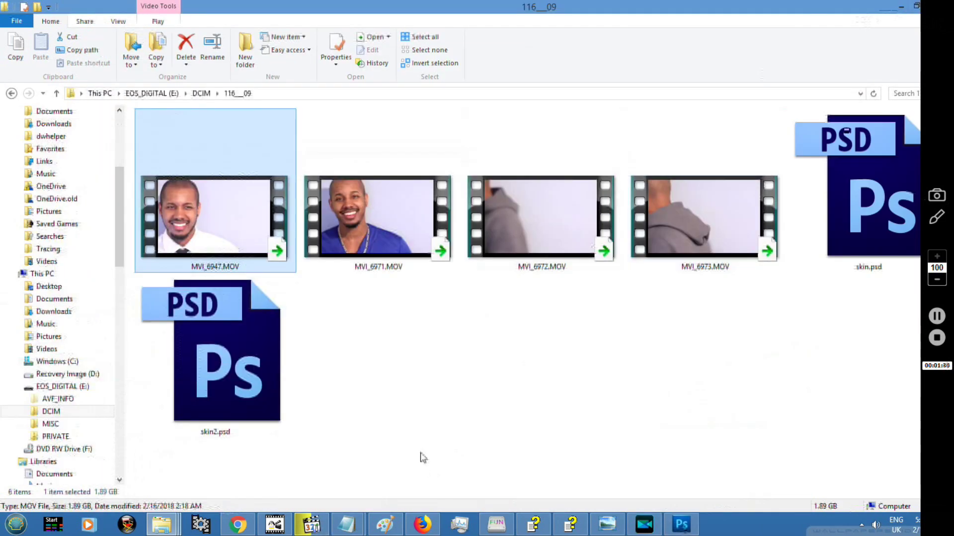
left_click(681, 525)
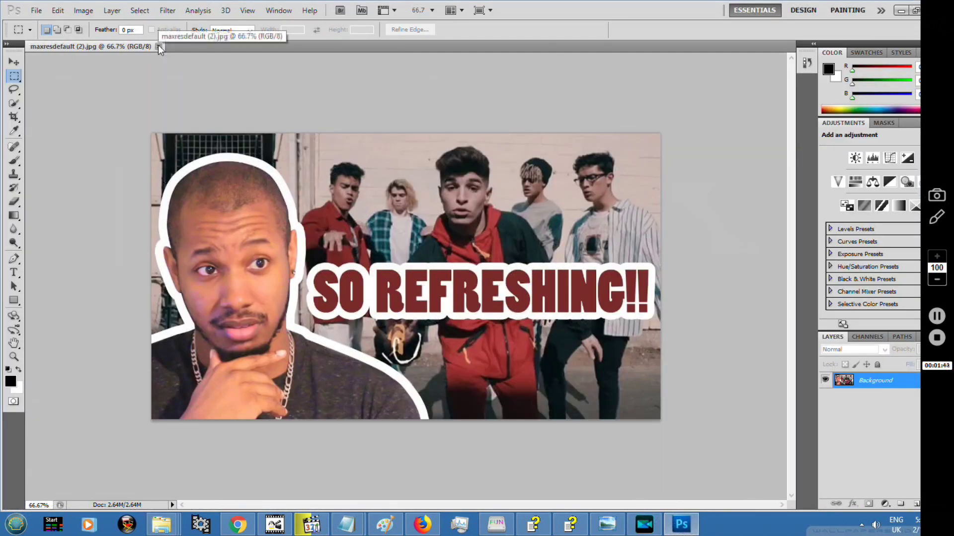
left_click(158, 47)
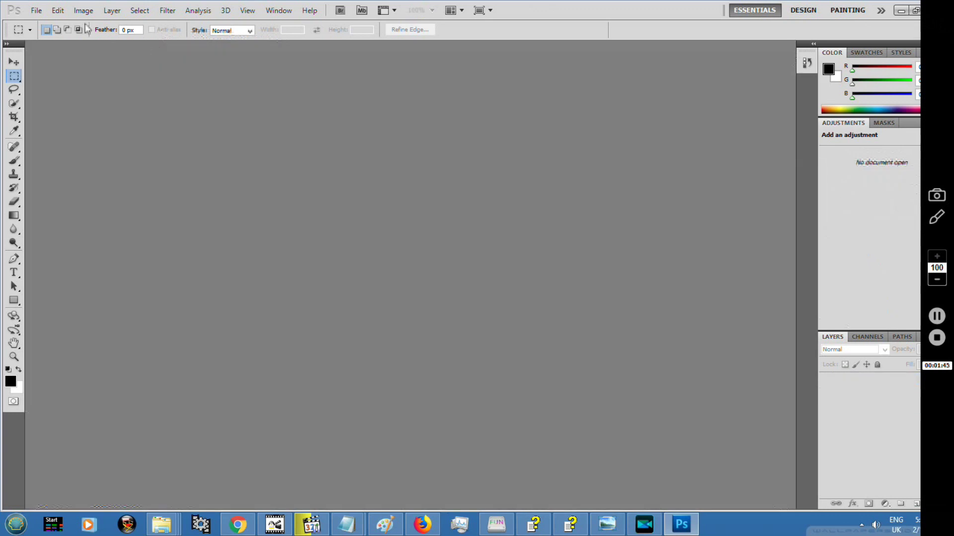
Open the MVI_6947.MOV snapshot at 00.45 and the My Great Game - My Great Capture snapshot at 05.24 from the Desktop
left_click(36, 11)
left_click(63, 35)
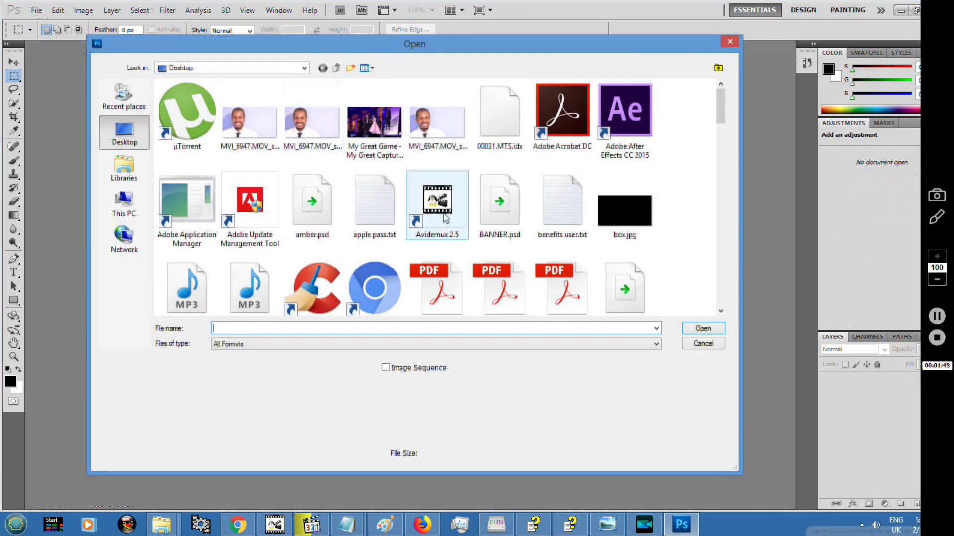
left_click(249, 119)
left_click(375, 134, "ctrl")
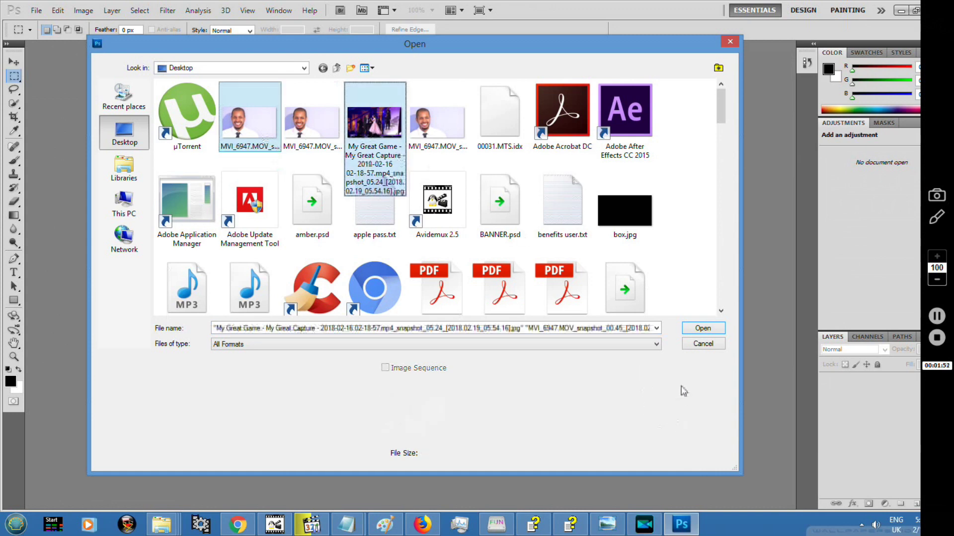
left_click(703, 328)
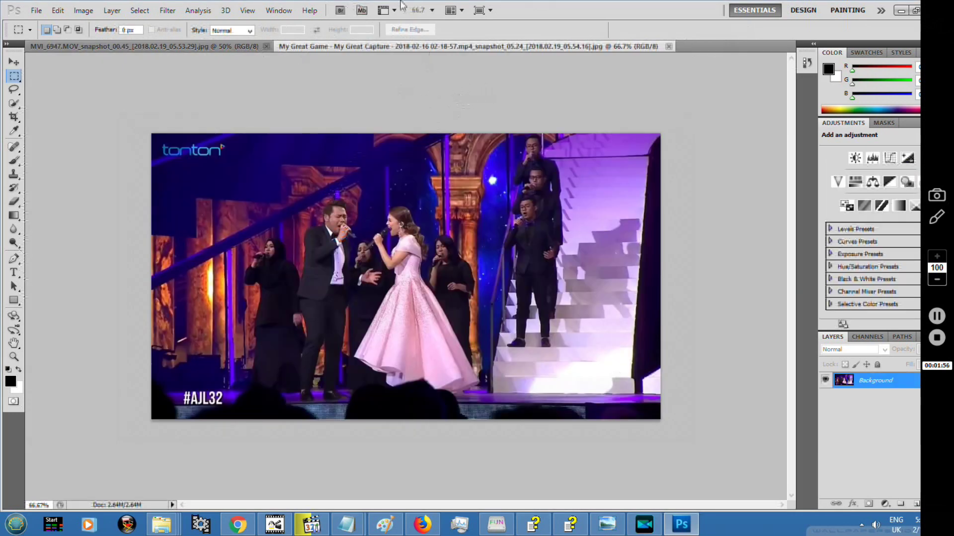
Tile the two open snapshots side by side and activate the portrait document with the Move tool
left_click(279, 10)
mouse_move(295, 24)
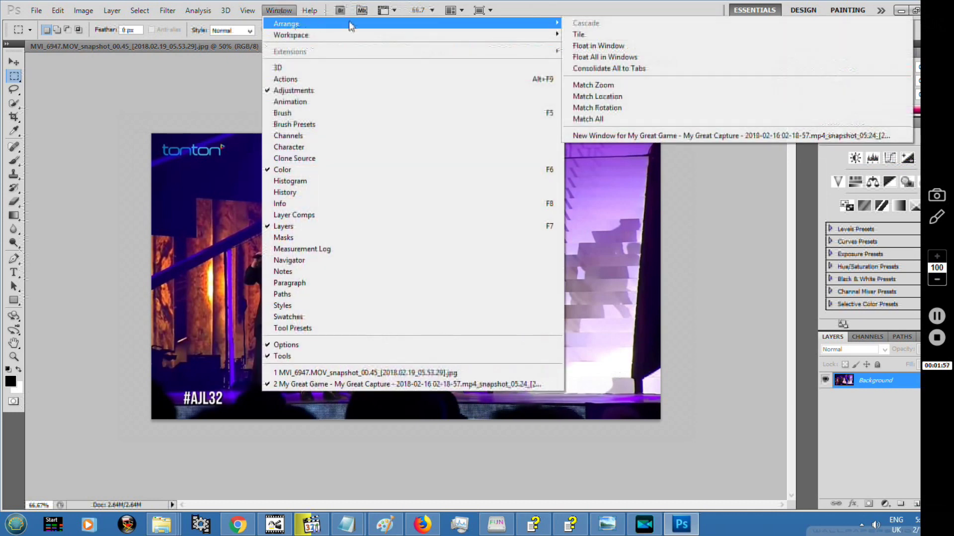
left_click(608, 39)
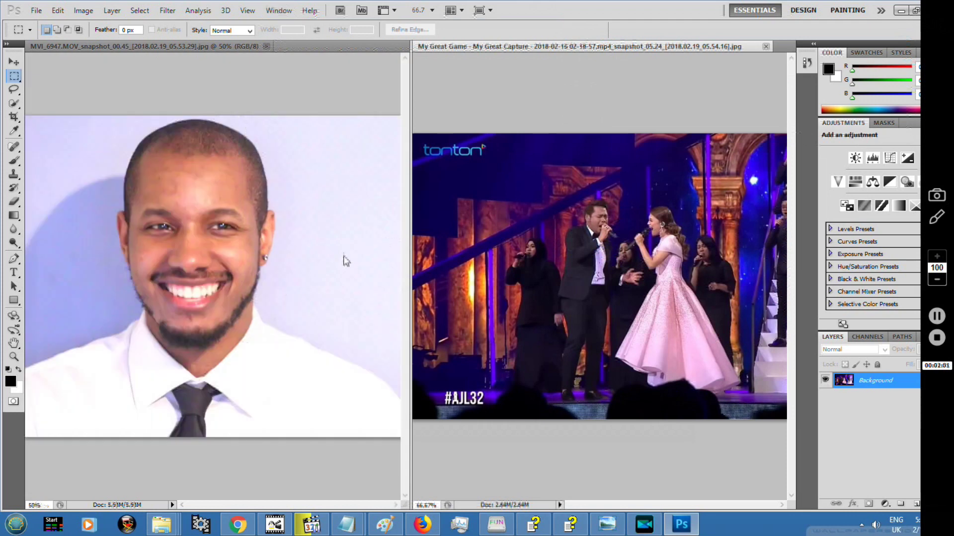
left_click(198, 240)
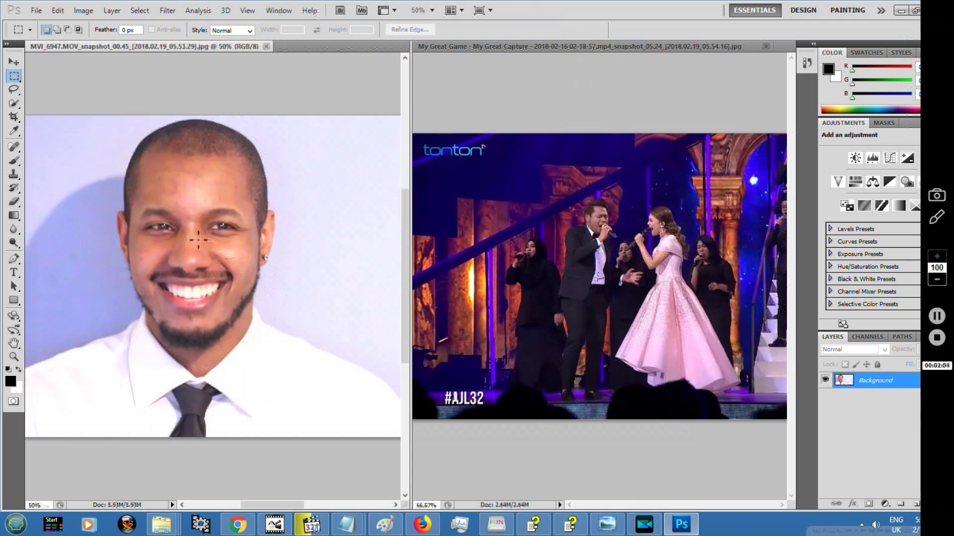
left_click(563, 237)
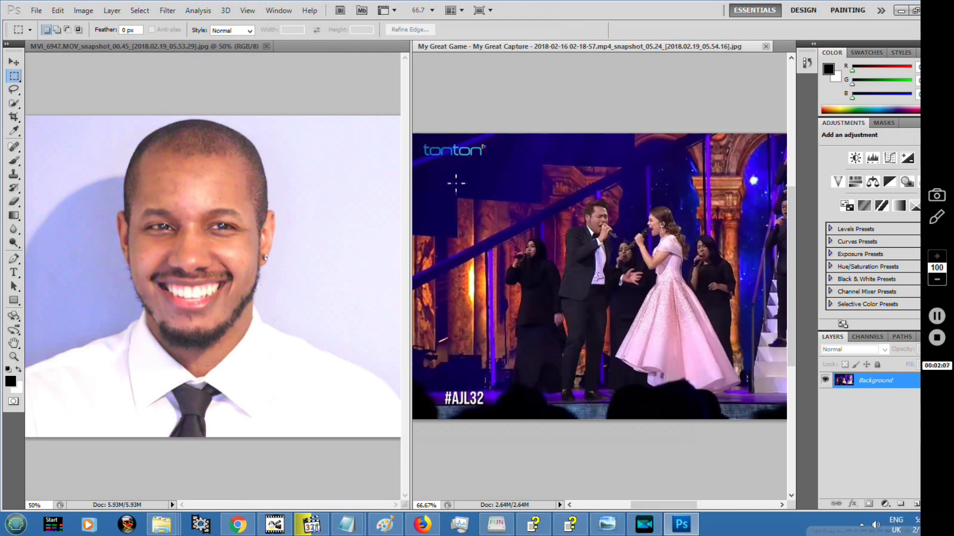
left_click(14, 61)
left_click(181, 230)
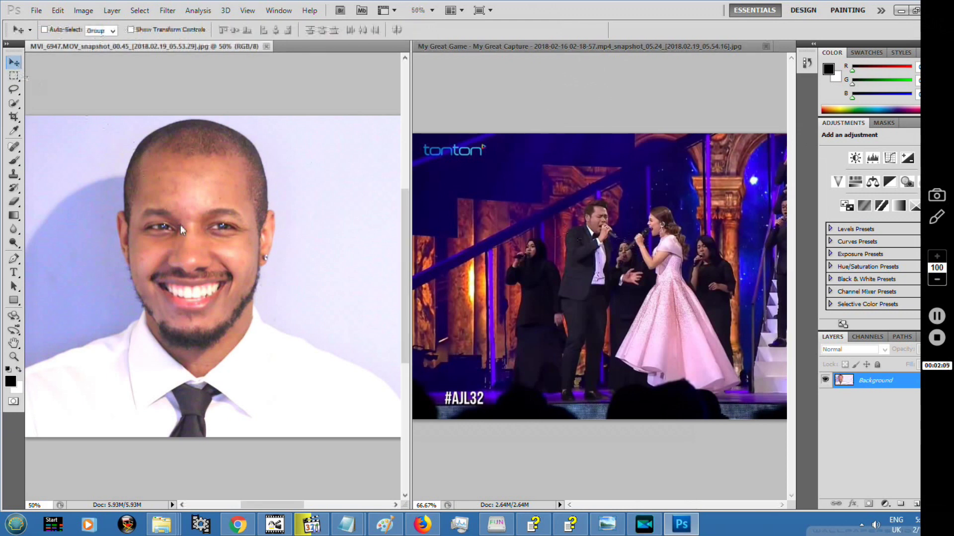
Float the portrait document in its own window and convert its Background into a normal layer named Layer 0
left_click_drag(238, 46, 462, 157)
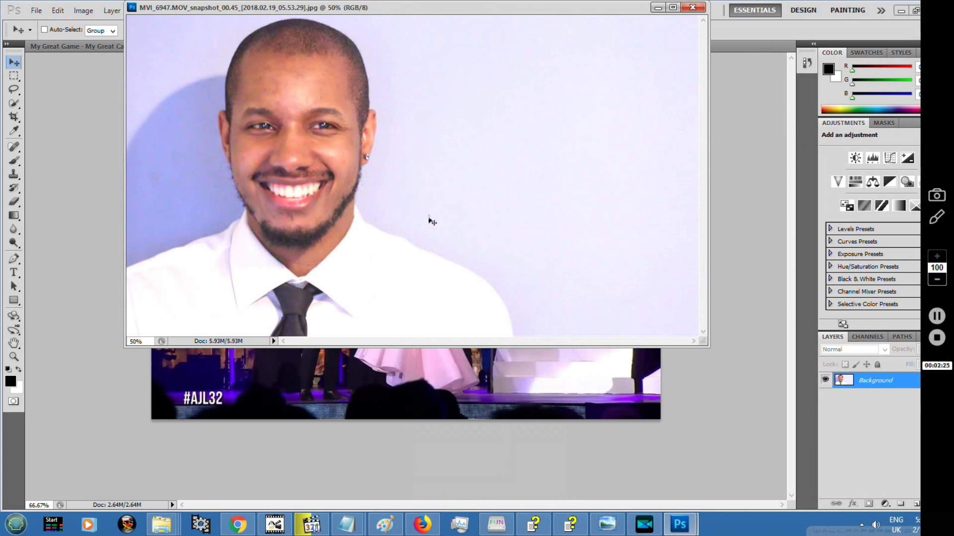
left_click_drag(709, 347, 892, 444)
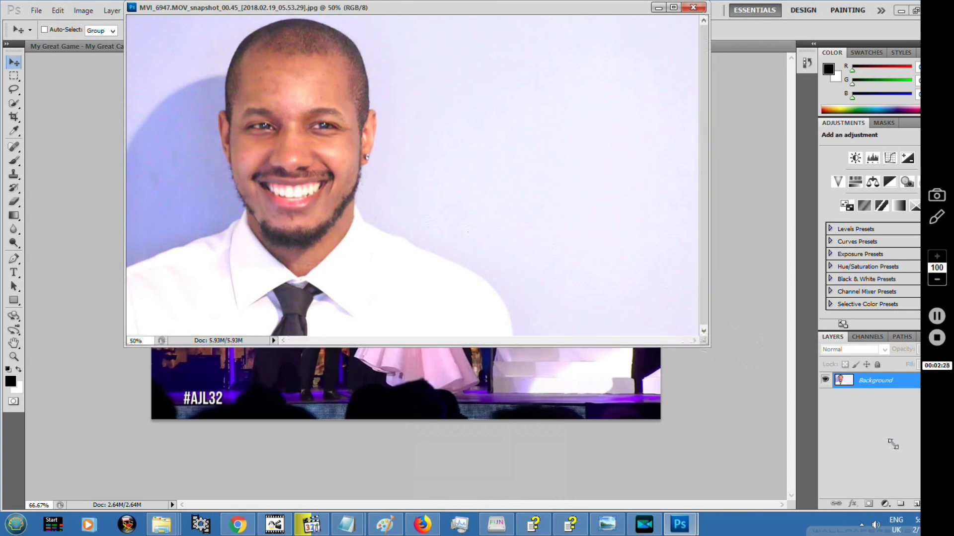
key("ctrl+plus")
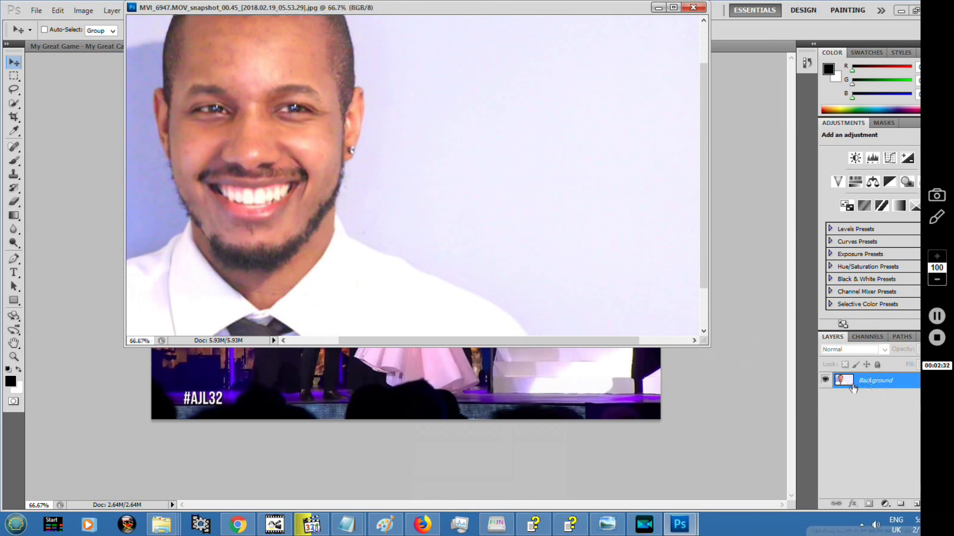
double_click(876, 383)
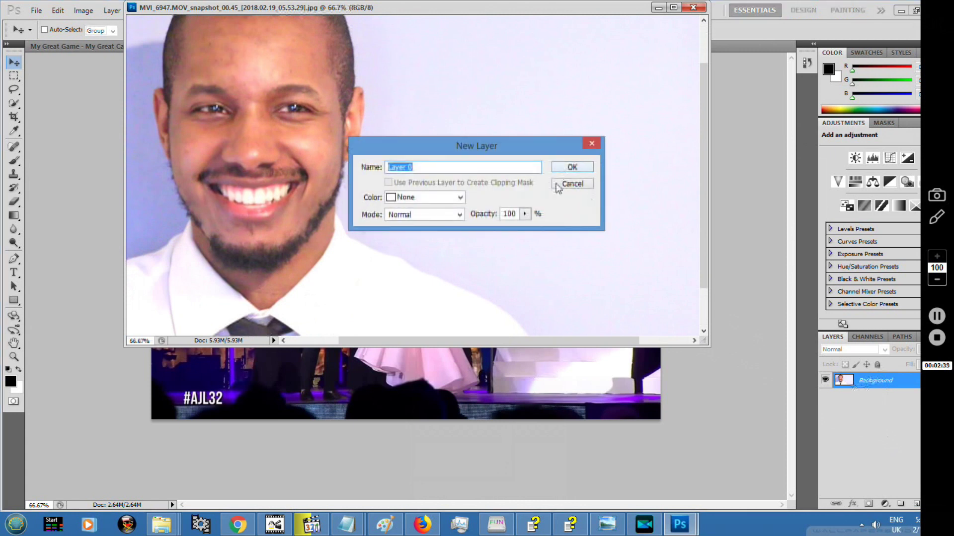
left_click(572, 169)
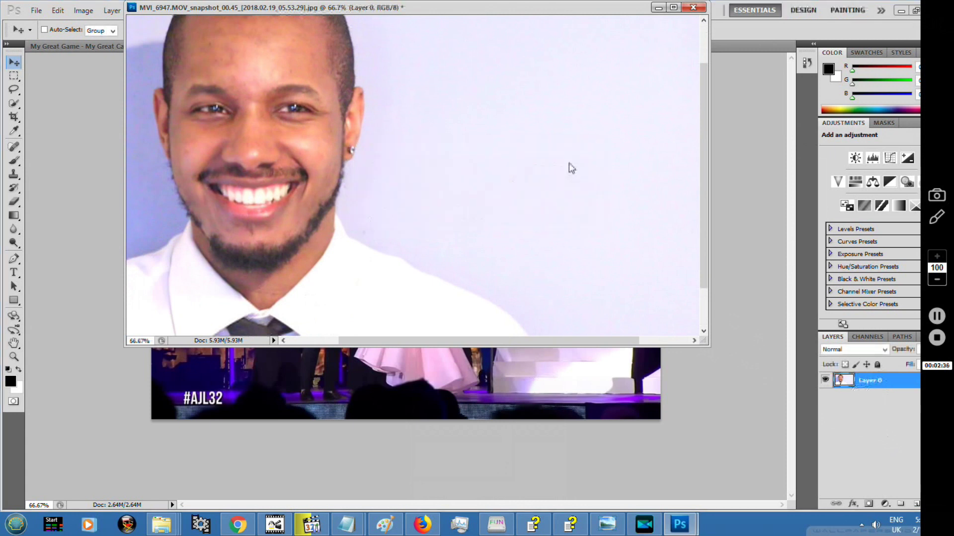
Trace the shoulder edge beside the wall shadow with the Pen tool at 200% zoom, from the image border up to the collar
left_click_drag(590, 341, 486, 348)
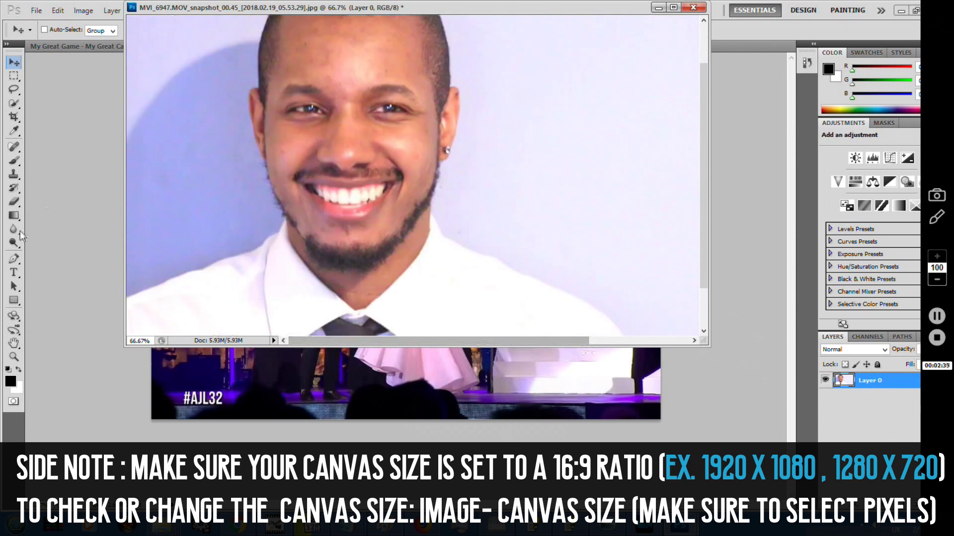
left_click(14, 259)
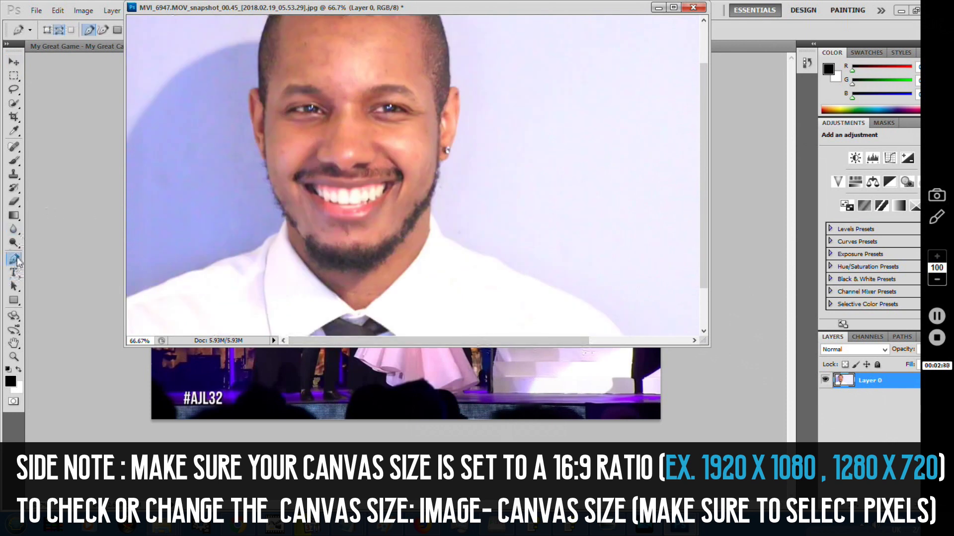
left_click_drag(231, 347, 323, 350)
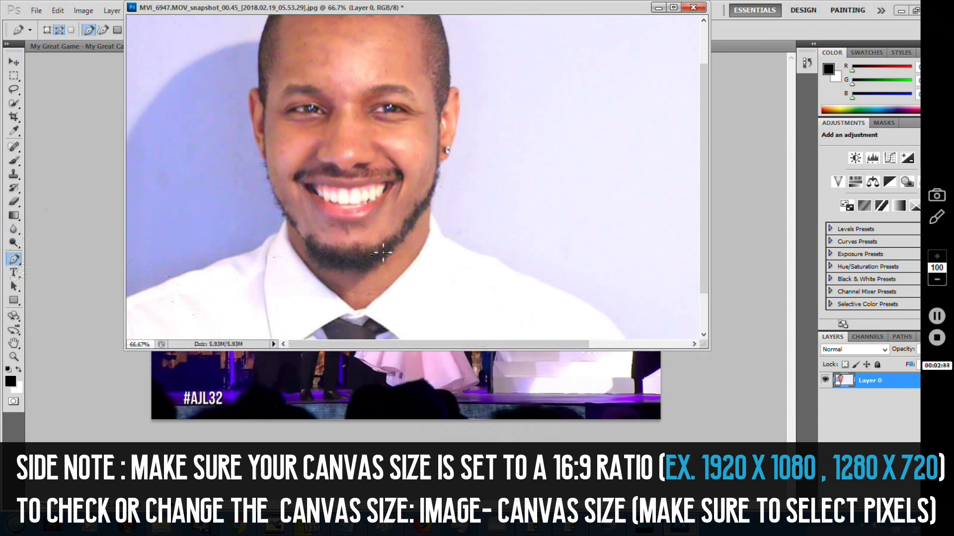
key("ctrl+plus")
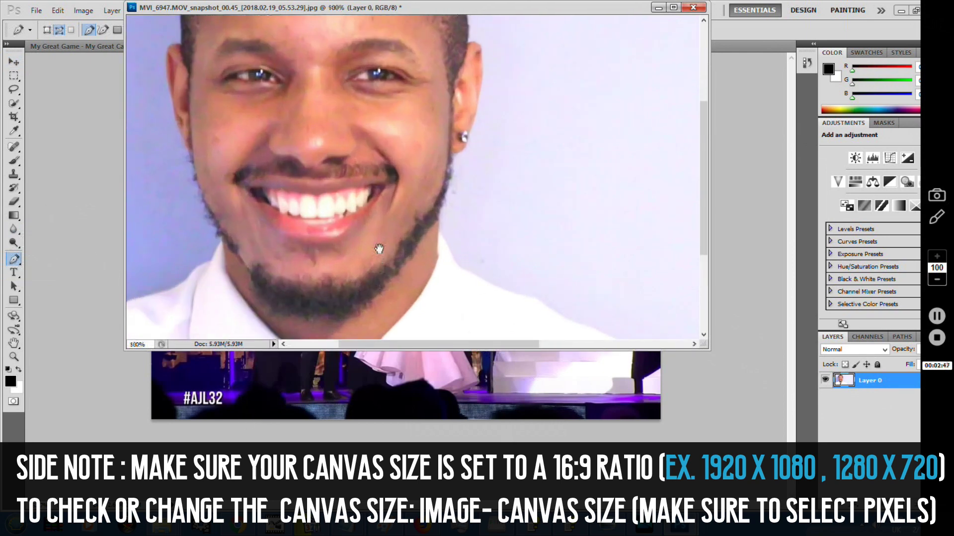
left_click_drag(326, 204, 394, 160)
left_click_drag(221, 217, 274, 164)
left_click_drag(370, 177, 375, 168)
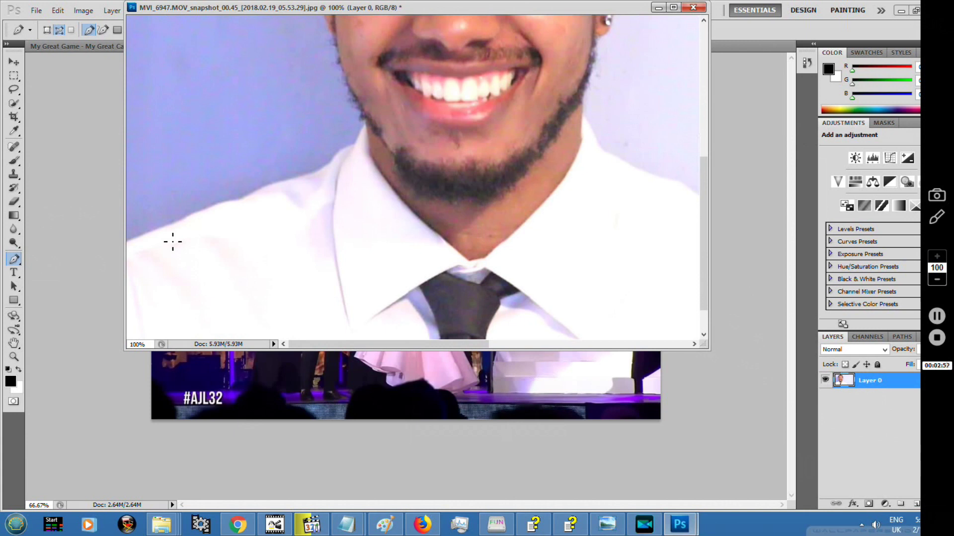
left_click(138, 242)
key("ctrl+plus")
left_click_drag(306, 111, 539, 101)
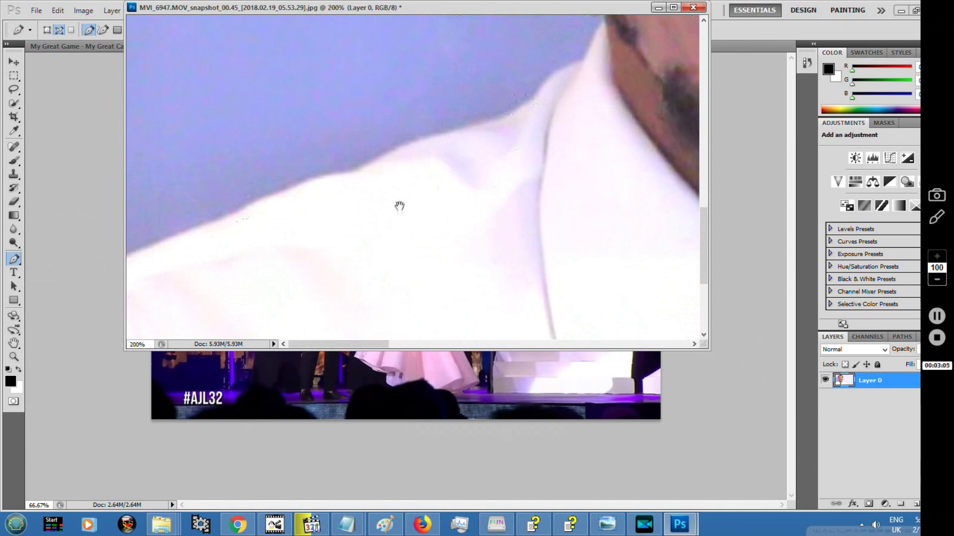
left_click(14, 259)
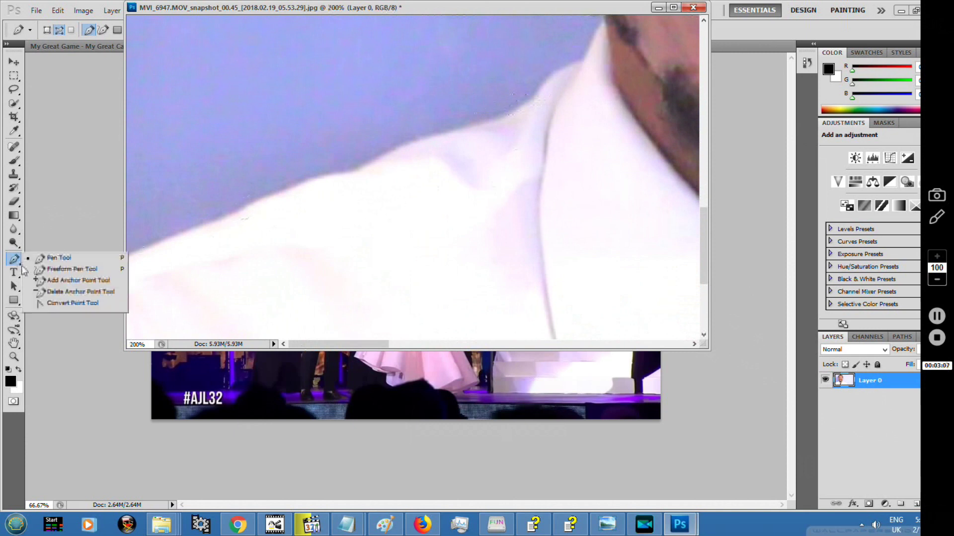
left_click(144, 248)
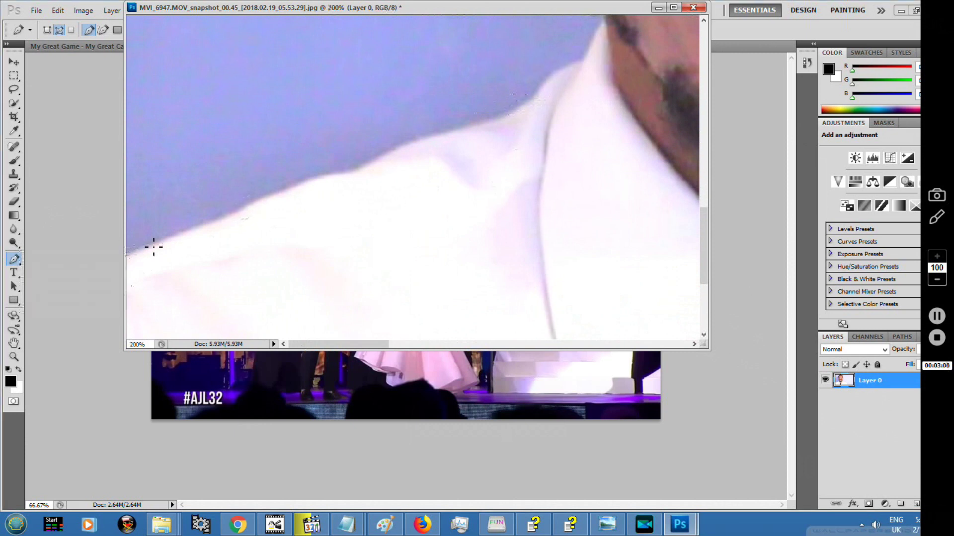
left_click(128, 259)
left_click(255, 202)
left_click(350, 173)
left_click(431, 138)
left_click(370, 165)
mouse_move(462, 126)
left_mouse_down()
mouse_move(338, 169)
mouse_move(441, 112)
left_mouse_up()
left_click(422, 126)
left_click(460, 106)
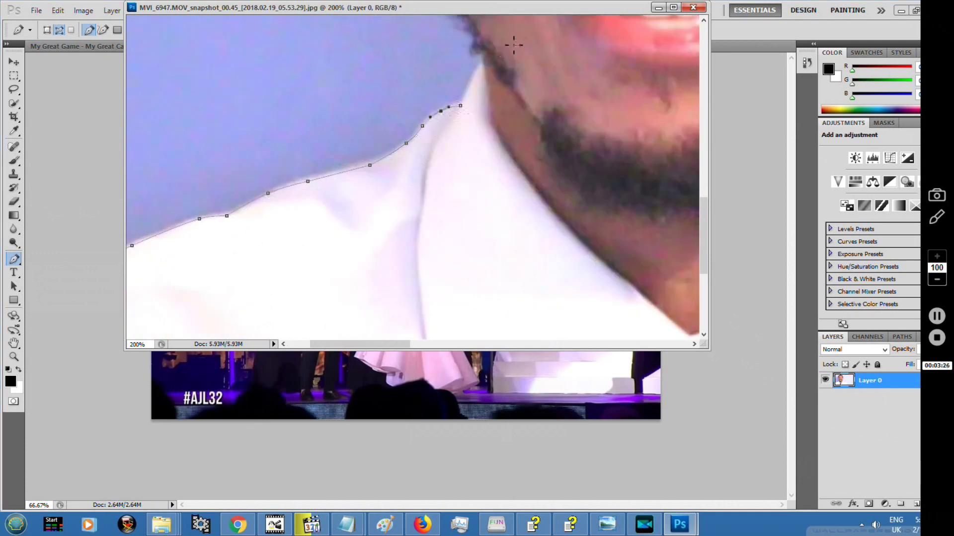
Continue the pen path from the collar up the shadowed side of the face and over the top of the head
scroll(393, 82, "up", 5)
scroll(391, 118, "up", 4)
left_click(330, 72)
scroll(330, 73, "up", 3)
mouse_move(354, 79)
left_mouse_down()
mouse_move(383, 105)
mouse_move(383, 88)
left_mouse_up()
scroll(353, 79, "up", 5)
scroll(353, 221, "up", 4)
left_click(334, 243)
left_click(415, 57)
left_click_drag(428, 74, 342, 125)
left_click(449, 45)
left_click_drag(393, 75, 379, 74)
left_click(597, 39)
left_click_drag(523, 42, 518, 32)
left_click_drag(579, 43, 349, 45)
left_click(511, 107)
Extend the pen path down the other side of the head, around the ear with the earring and along the bearded jaw
scroll(477, 82, "down", 2)
left_click(579, 199)
scroll(558, 124, "down", 4)
left_click(590, 266)
left_click_drag(582, 169, 589, 168)
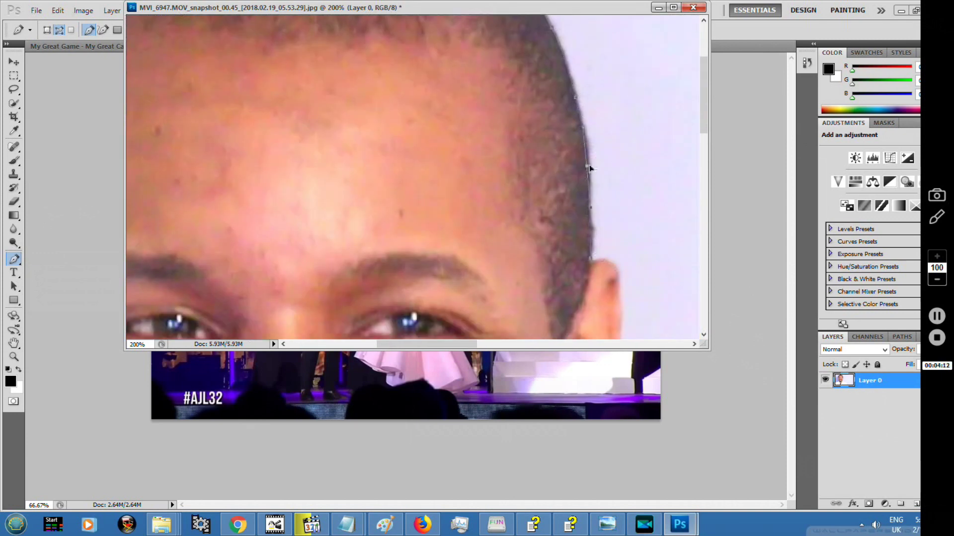
scroll(589, 168, "down", 4)
left_click(610, 282)
left_click_drag(615, 245, 621, 225)
scroll(622, 225, "down", 4)
left_click(566, 239)
scroll(566, 239, "down", 4)
left_click(533, 221)
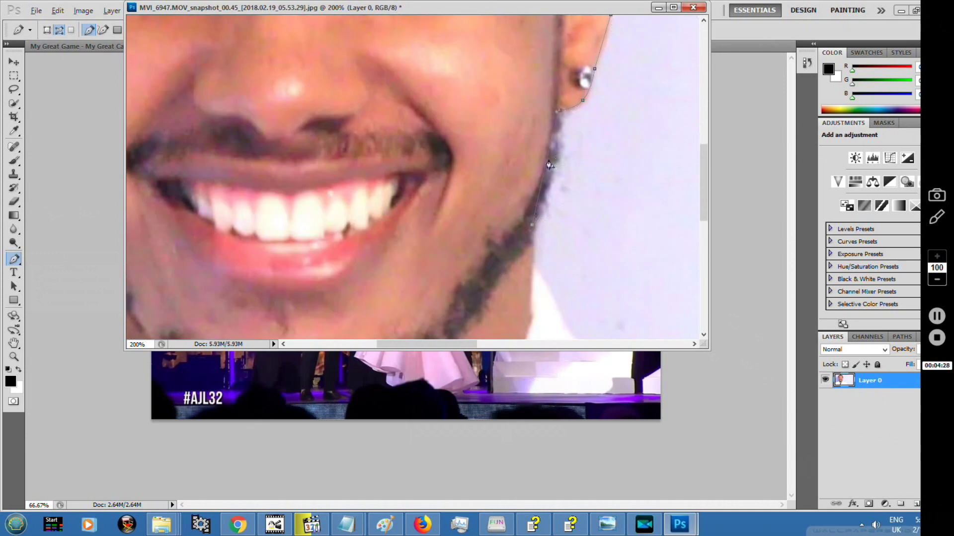
Trace the remaining neck, collar and shoulder edge, and close the pen path below the canvas
scroll(549, 164, "down", 2)
left_click(567, 269)
left_click(566, 227)
left_click(538, 212)
left_click(634, 243)
left_click(554, 210)
left_click(640, 251)
left_click(568, 195)
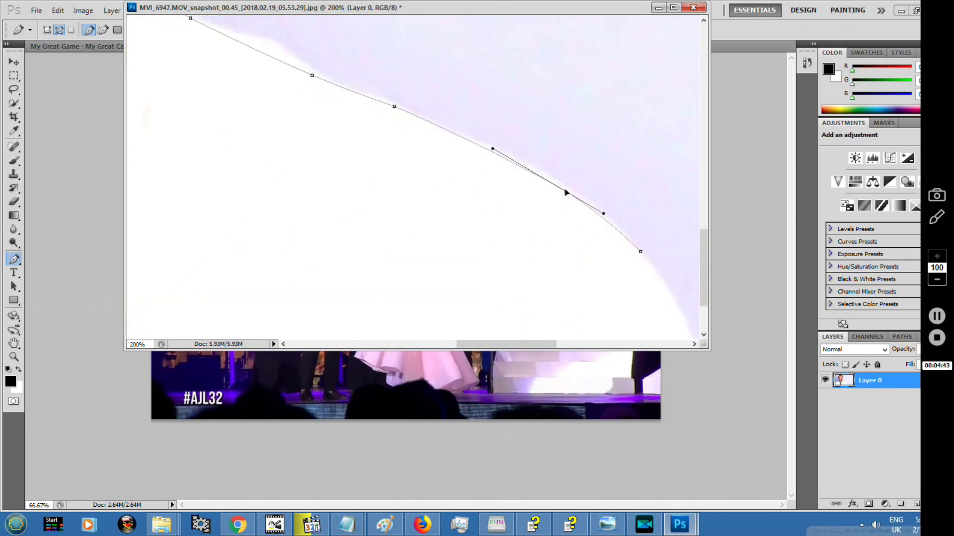
left_click(571, 294)
left_click(541, 228)
left_click_drag(540, 228, 541, 212)
left_click(579, 339)
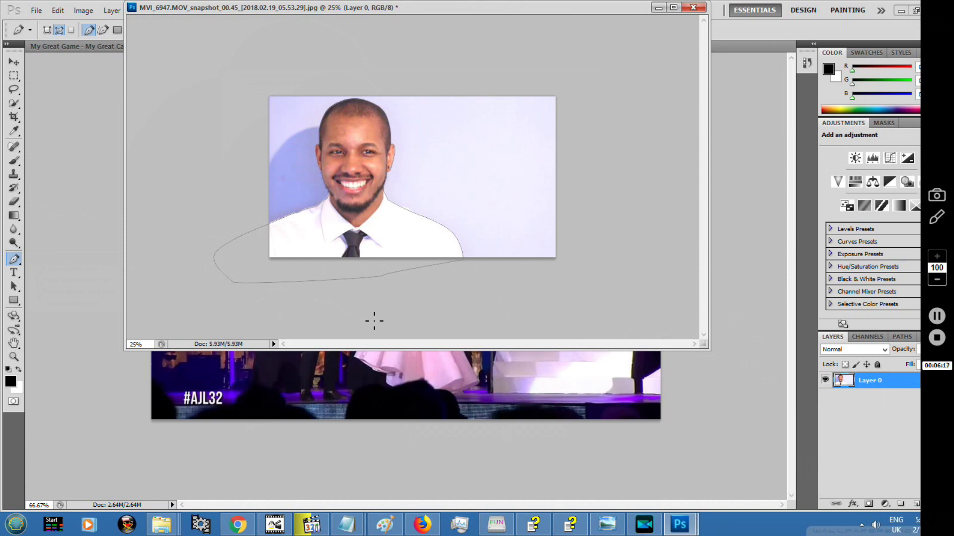
Convert the closed path around the man into a new anti-aliased selection
right_click(422, 233)
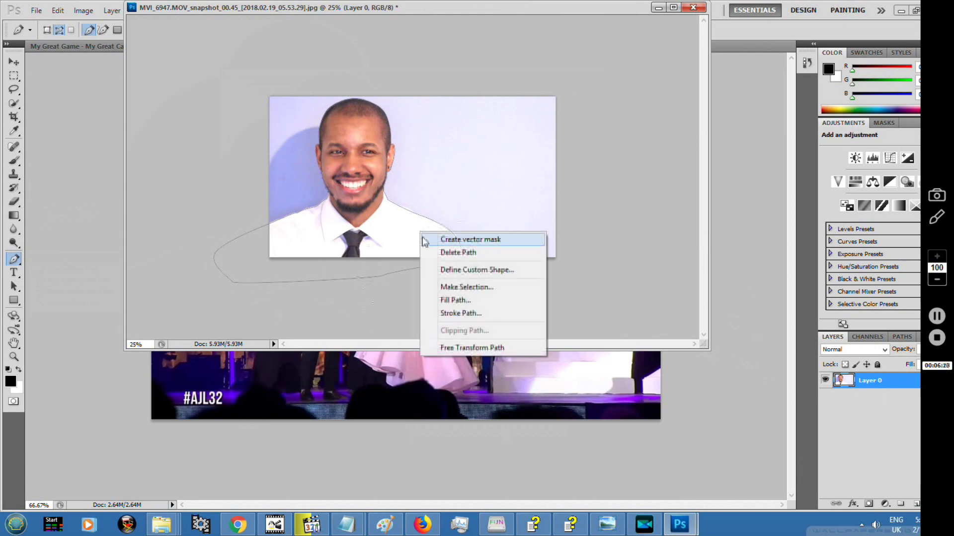
left_click(481, 288)
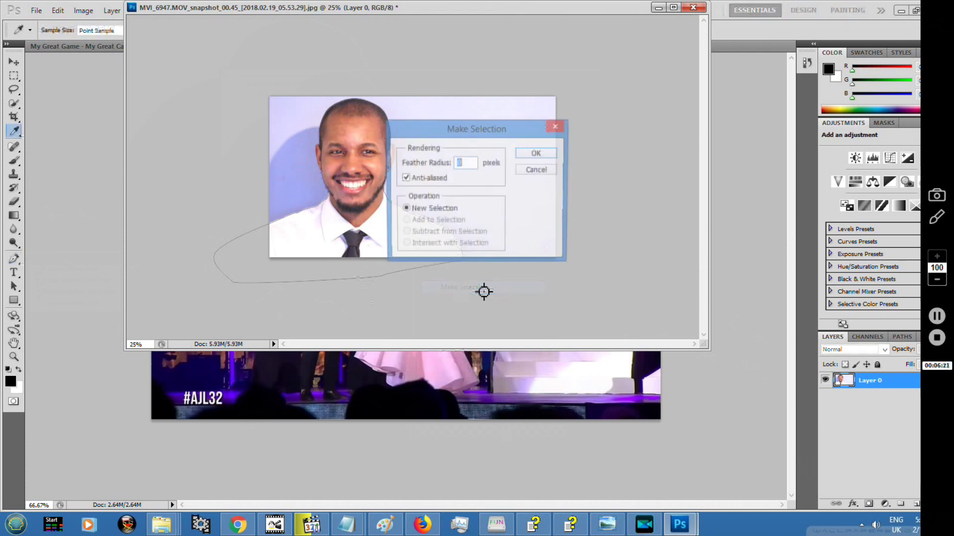
left_click(537, 154)
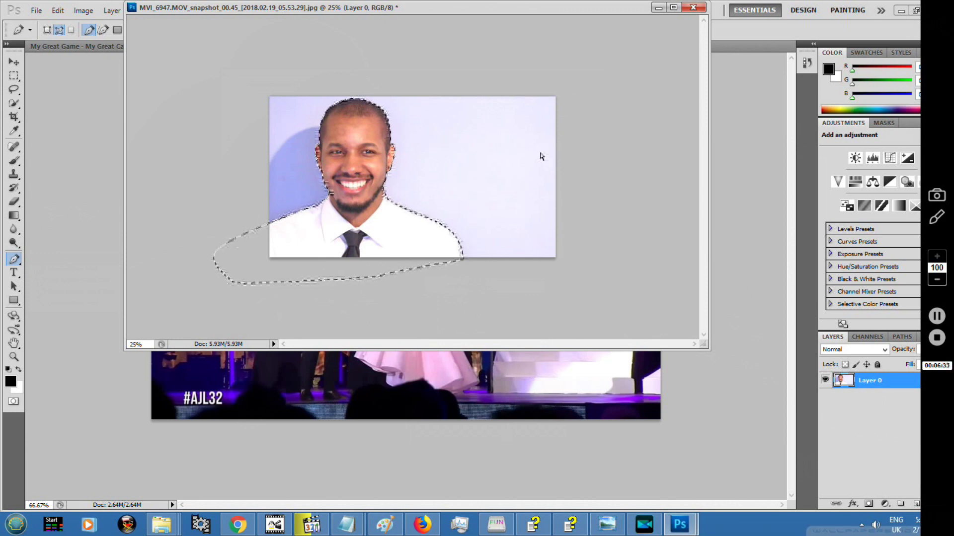
Invert the selection to delete the wall background around the man, and deselect
key("shift+ctrl+i")
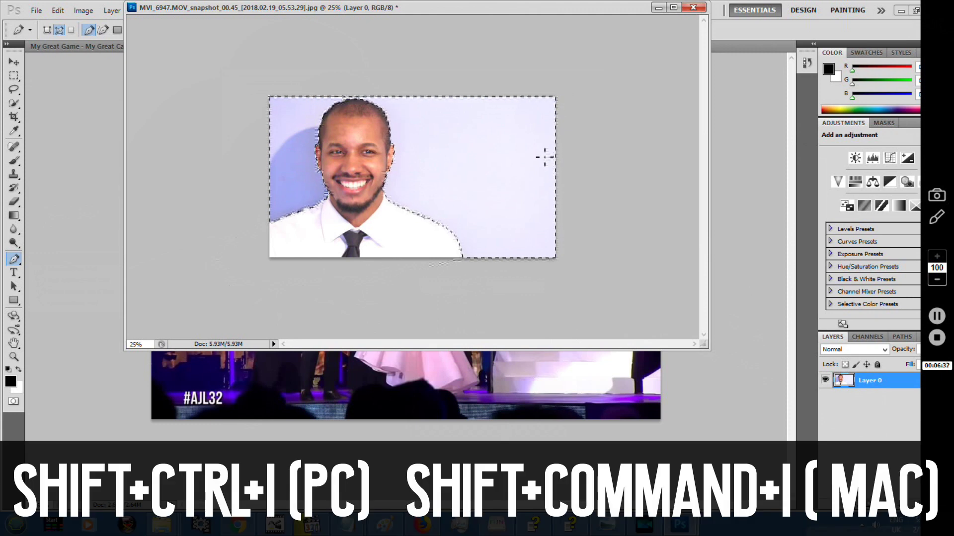
key("Delete")
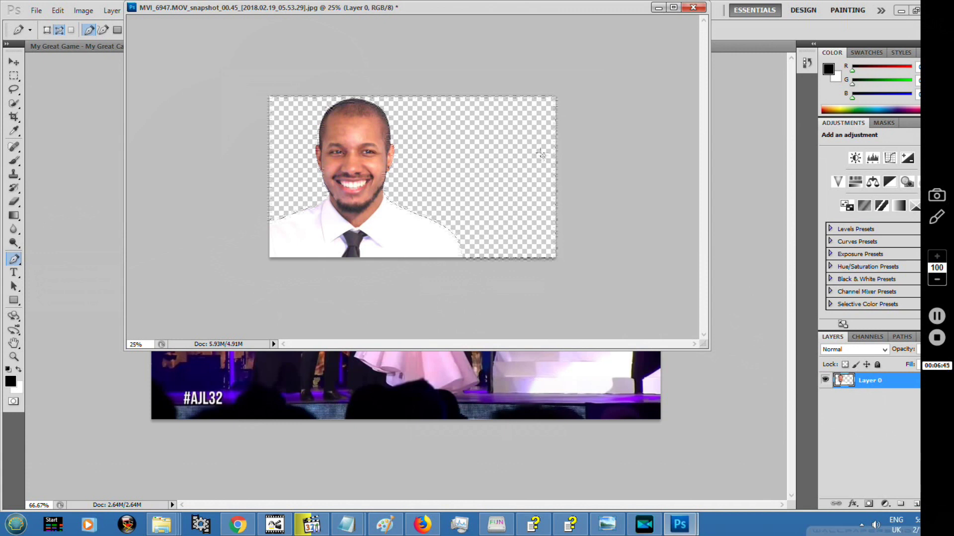
key("ctrl+d")
Arrange both documents as floating windows and copy the stage performance image into the portrait document as a new layer
left_click_drag(200, 8, 81, 104)
left_click_drag(215, 46, 517, 14)
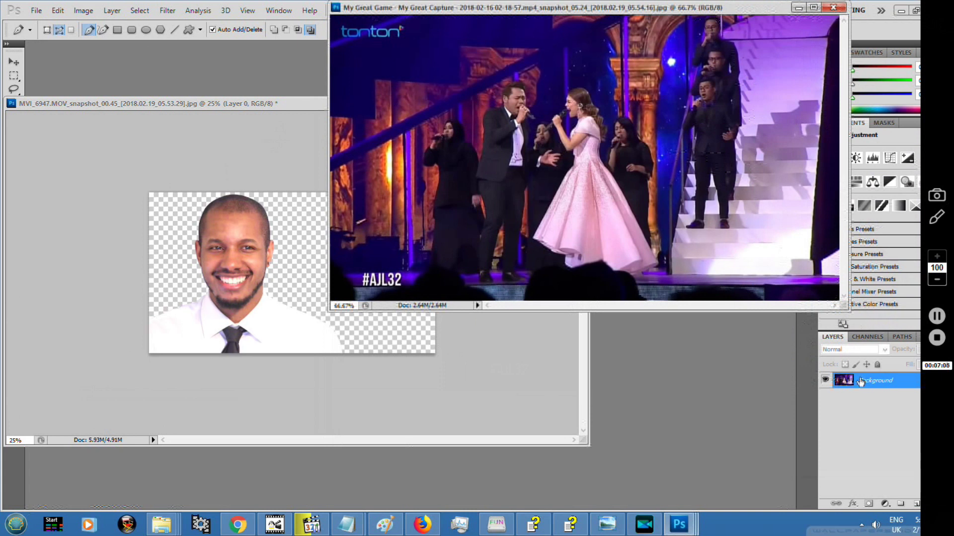
left_click_drag(873, 386, 870, 390)
left_click_drag(627, 2, 280, 307)
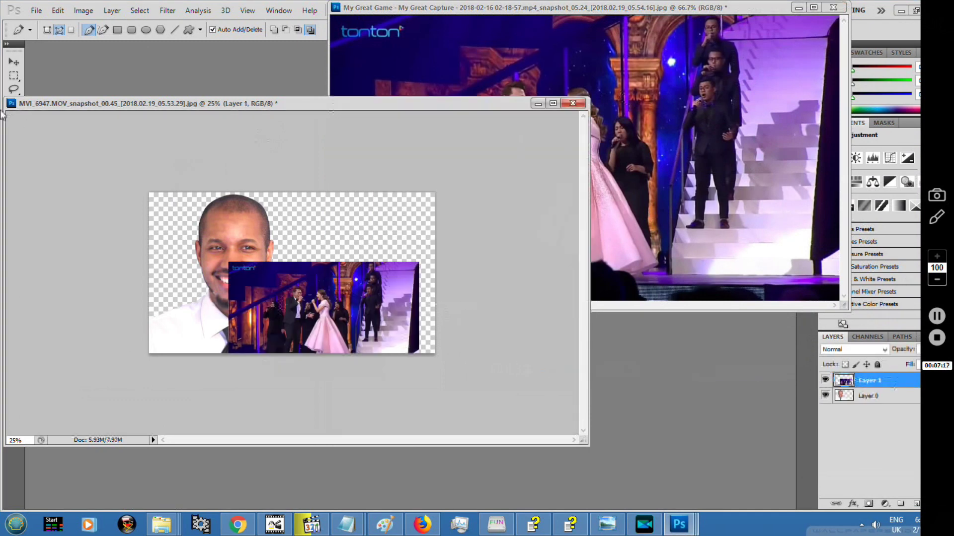
Move the stage image up to the middle of the portrait canvas and minimize the performance document
left_click(14, 62)
left_click_drag(282, 247, 256, 186)
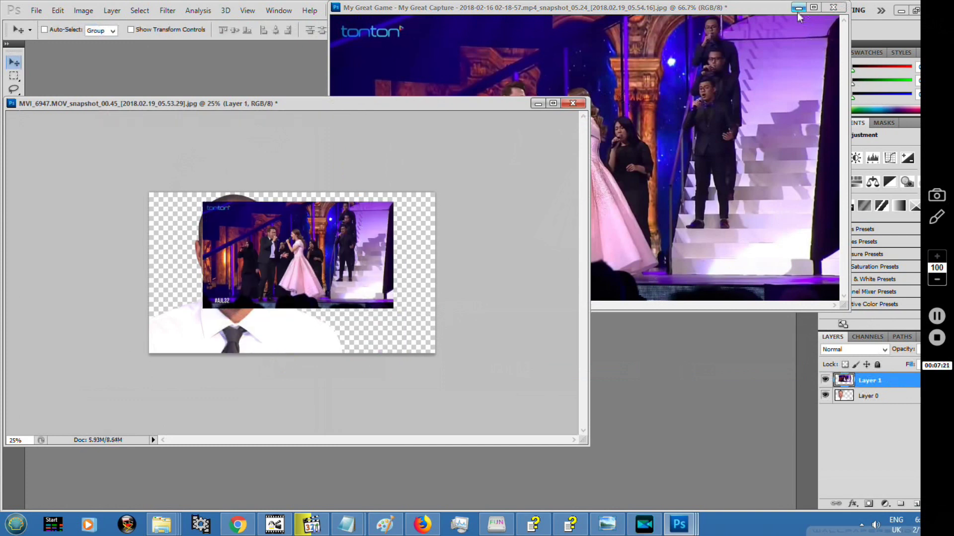
left_click(798, 9)
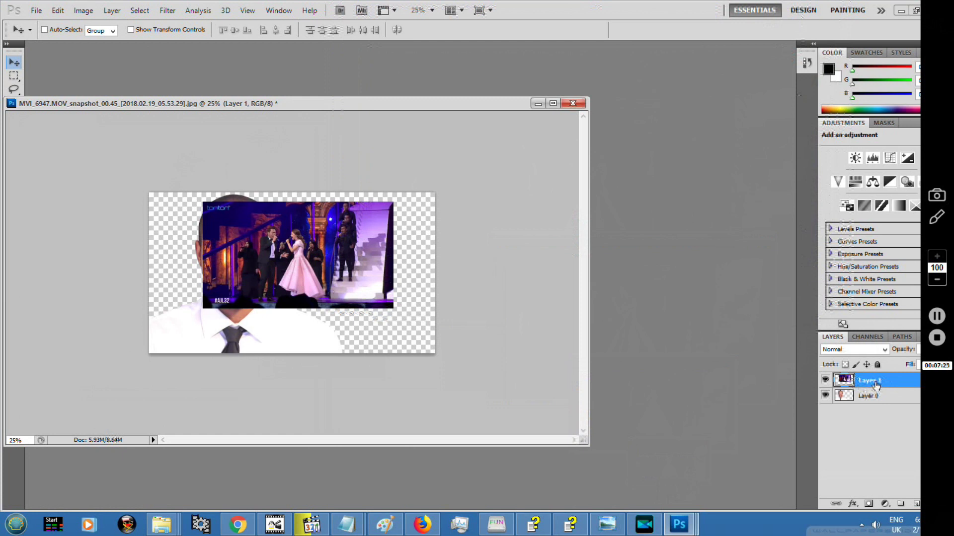
Place the stage performance layer beneath the cut-out portrait layer
left_click_drag(876, 385, 872, 403)
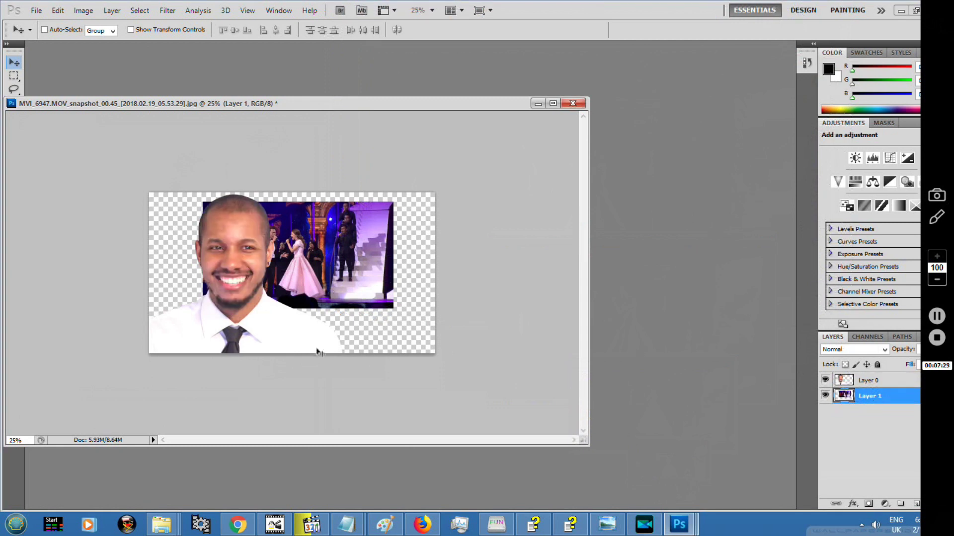
left_click_drag(467, 103, 556, 99)
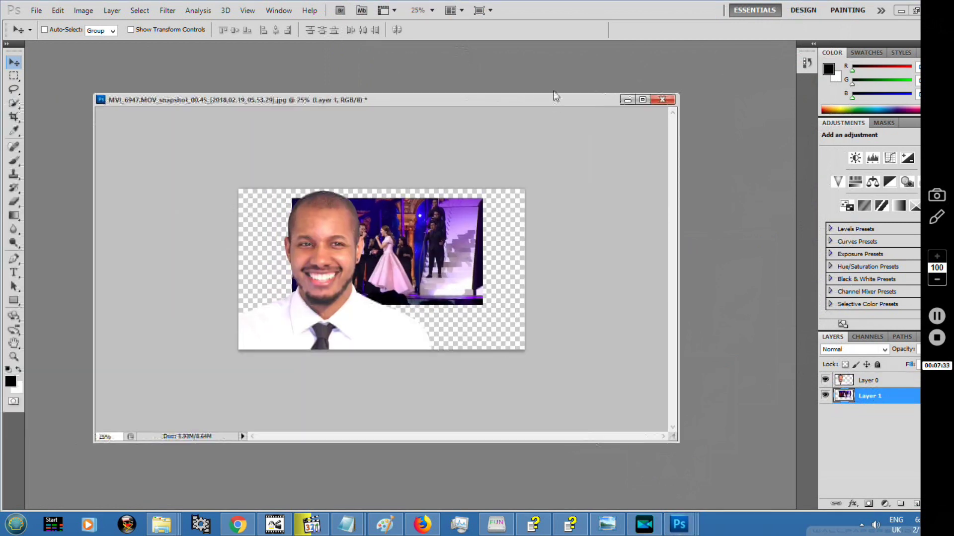
key("ctrl+plus")
key("ctrl+plus")
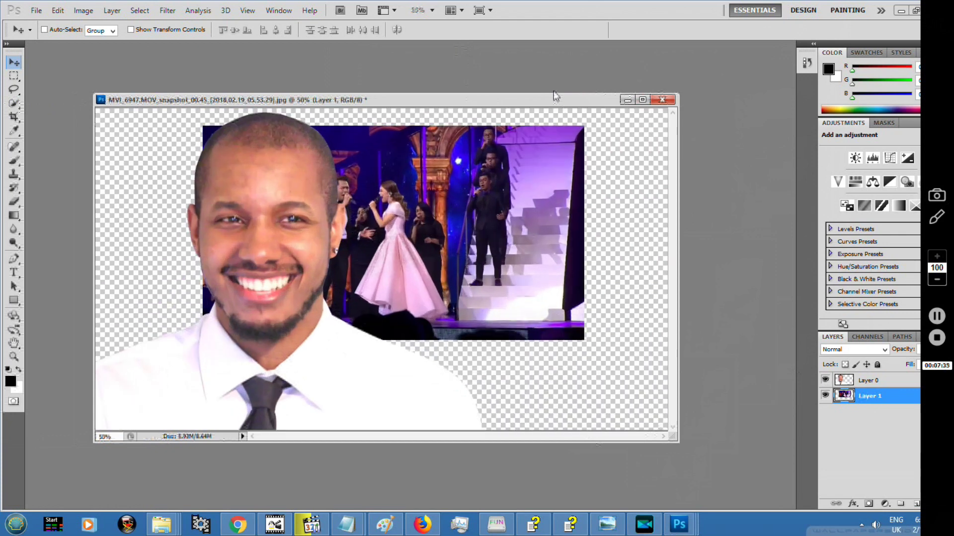
key("ctrl+minus")
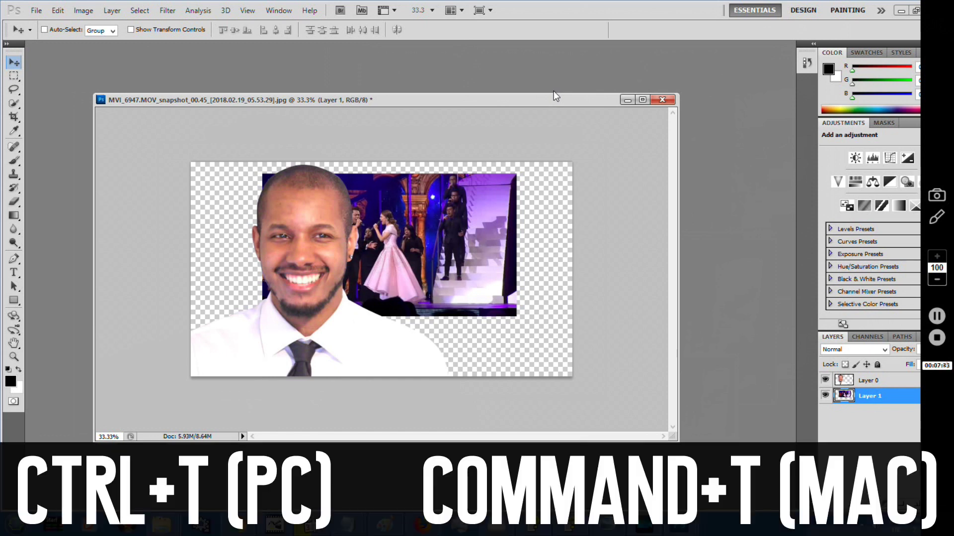
key("ctrl+t")
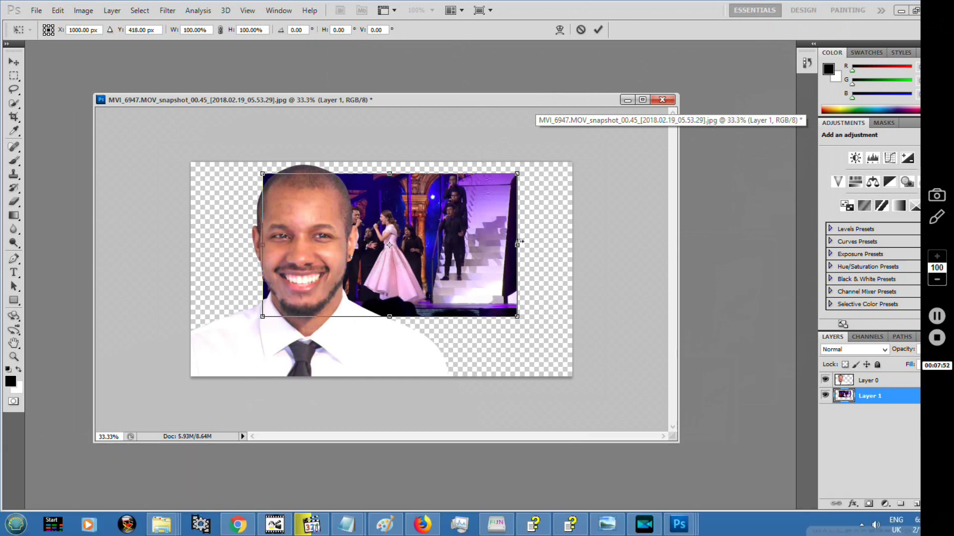
mouse_move(517, 244)
left_mouse_down()
mouse_move(581, 244)
mouse_move(429, 244)
mouse_move(514, 243)
left_mouse_up()
key("Return")
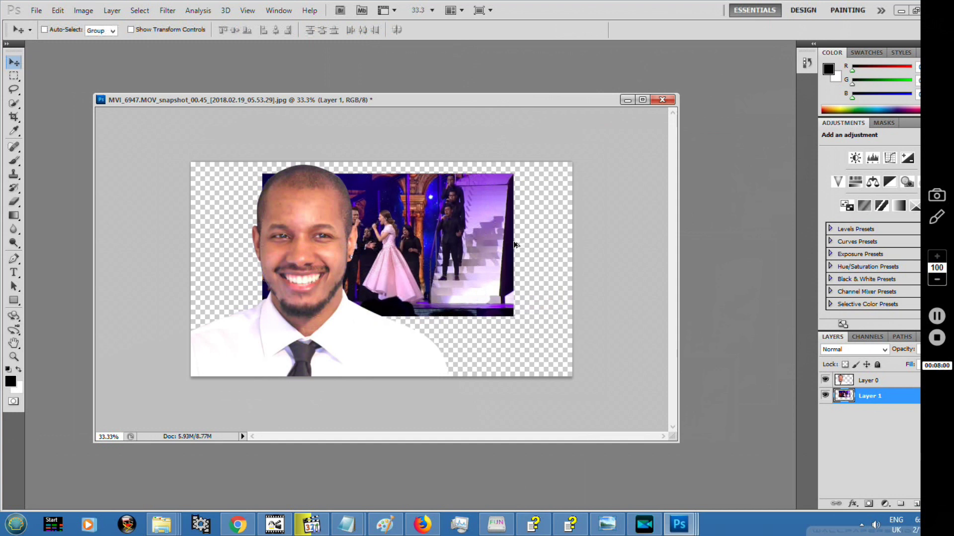
left_click_drag(514, 244, 516, 245)
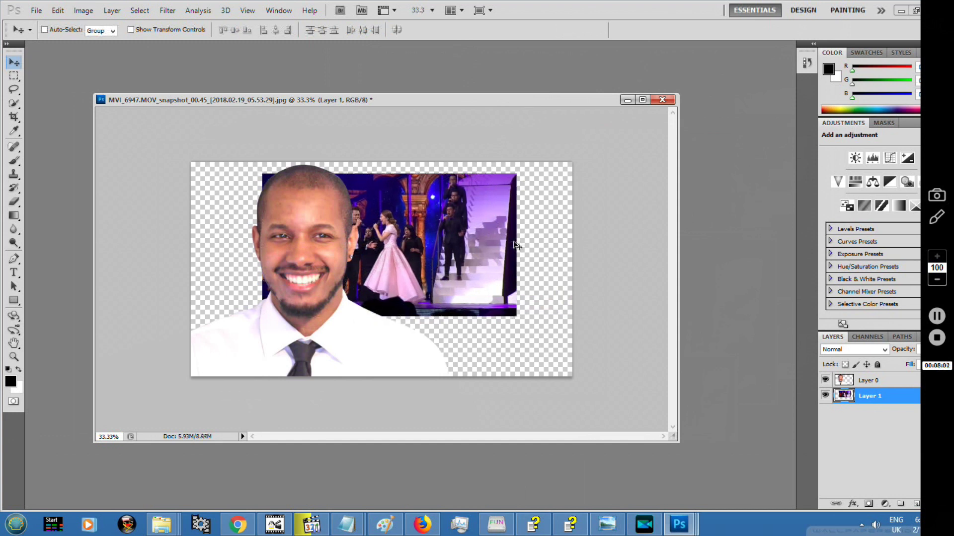
Scale the stage image proportionally to about 155% and shift it right and down to fill the canvas height beside the man
key("ctrl+t")
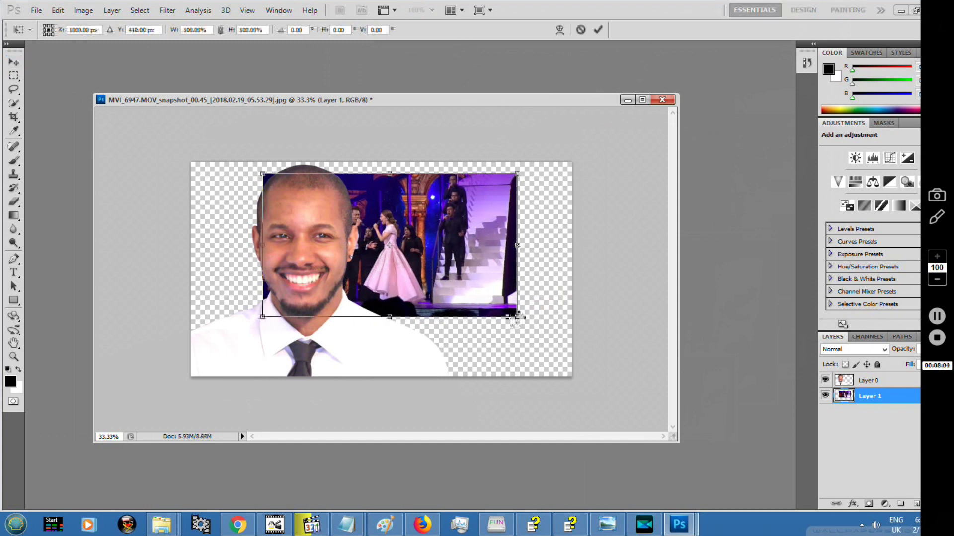
left_click_drag(517, 318, 590, 361)
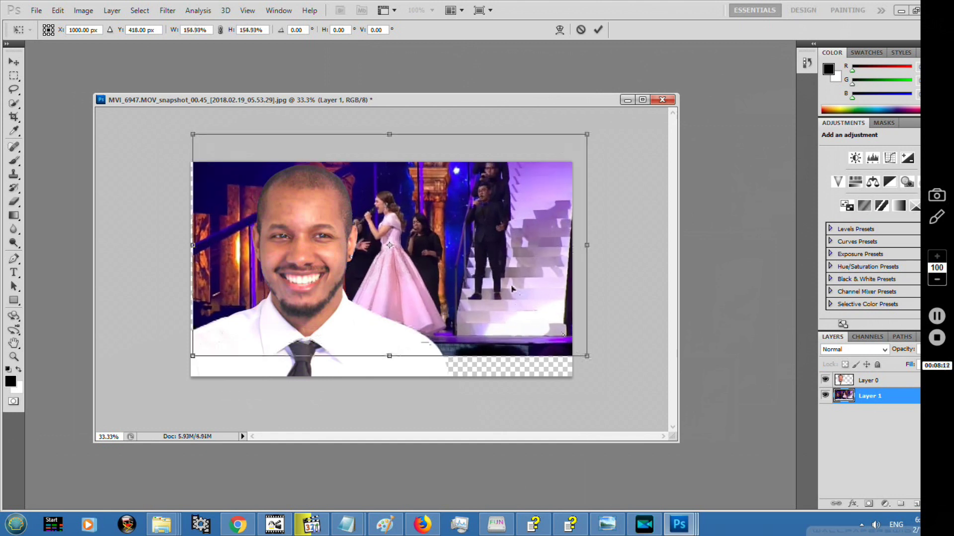
left_click_drag(480, 255, 518, 281)
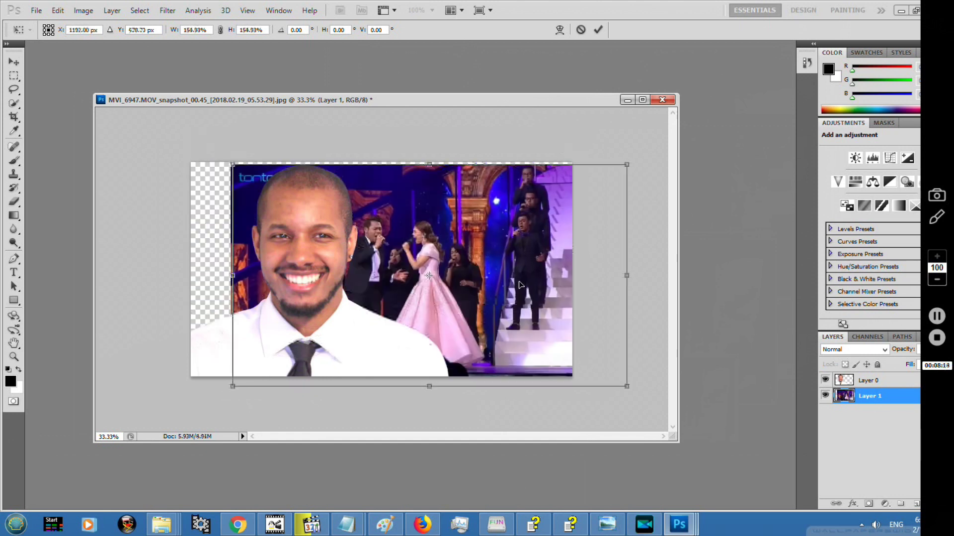
key("Up")
key("Up")
key("Up")
key("Up")
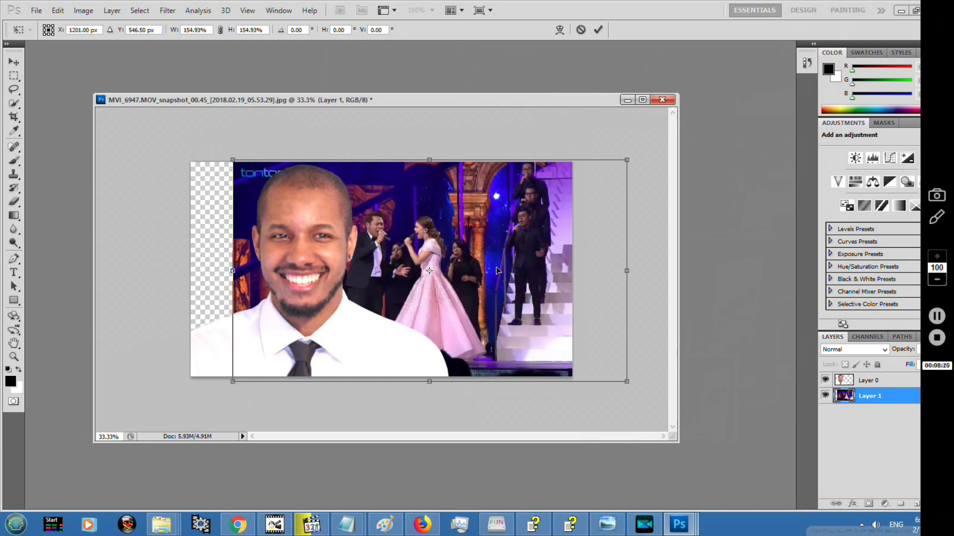
key("Return")
Move the man's portrait layer left toward the canvas edge so more of the stage performance shows
left_click(869, 380)
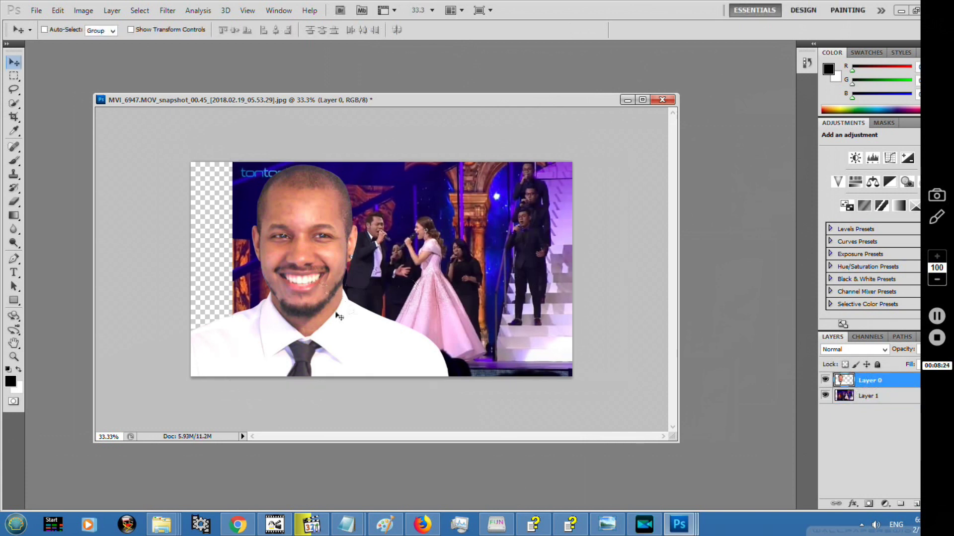
left_click_drag(313, 326, 262, 324)
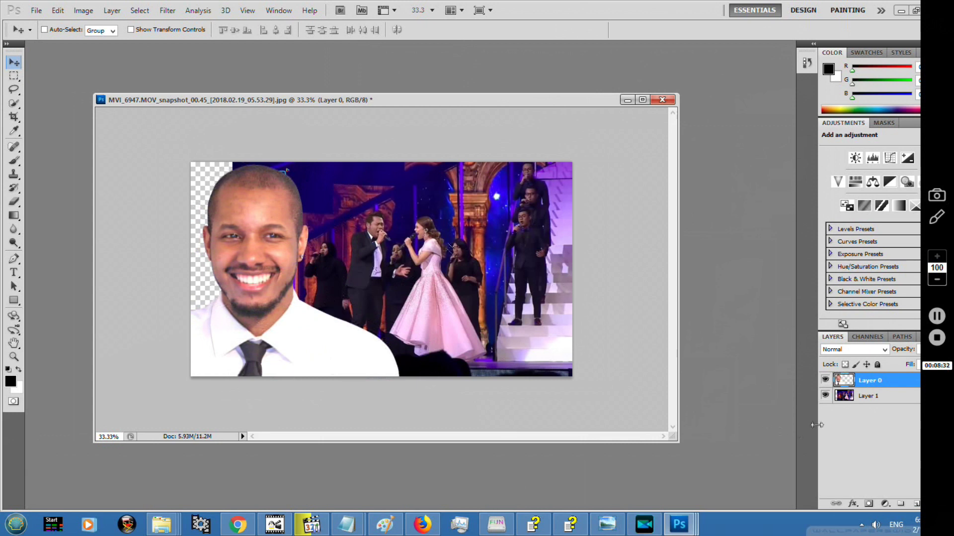
Enlarge the stage image proportionally to about 115% and nudge it right so the singing couple stands clear of the man
left_click(879, 397)
key("ctrl+t")
left_click_drag(626, 159, 691, 133)
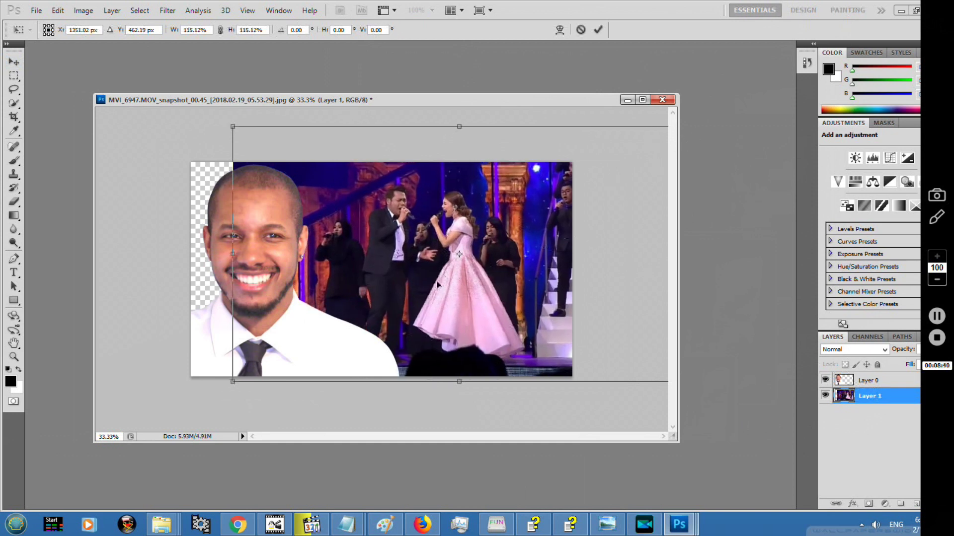
left_click_drag(418, 294, 425, 293)
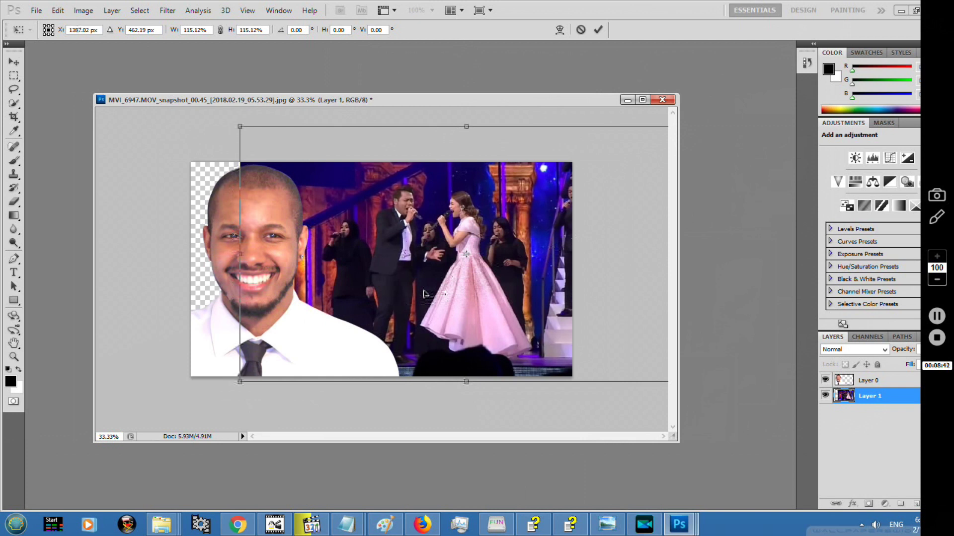
left_click_drag(425, 293, 427, 294)
key("Return")
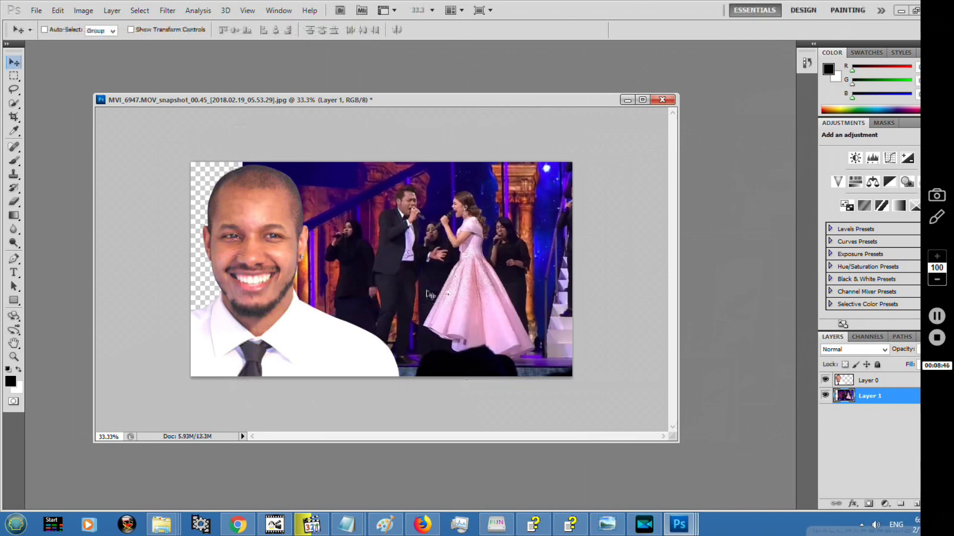
left_click(15, 76)
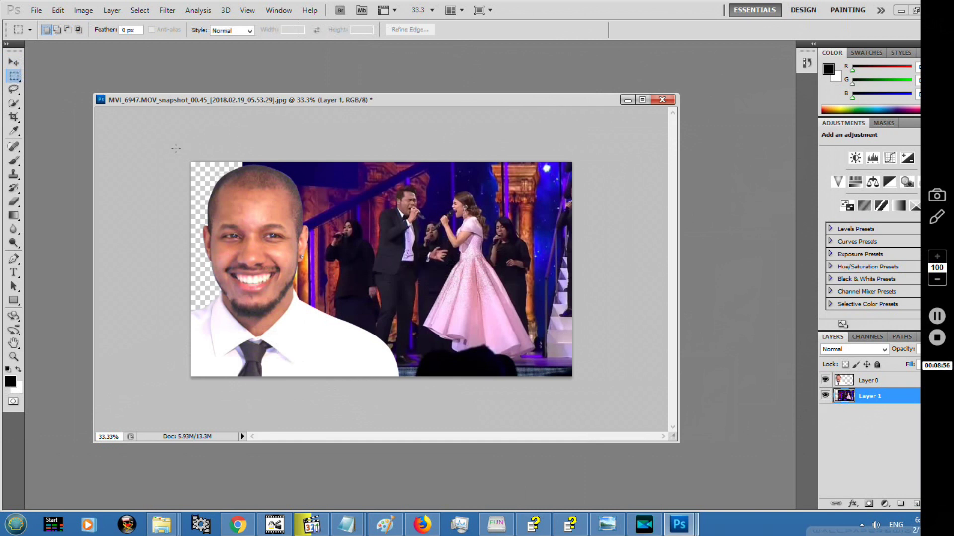
left_click_drag(193, 172, 213, 204)
left_click_drag(245, 424, 236, 455)
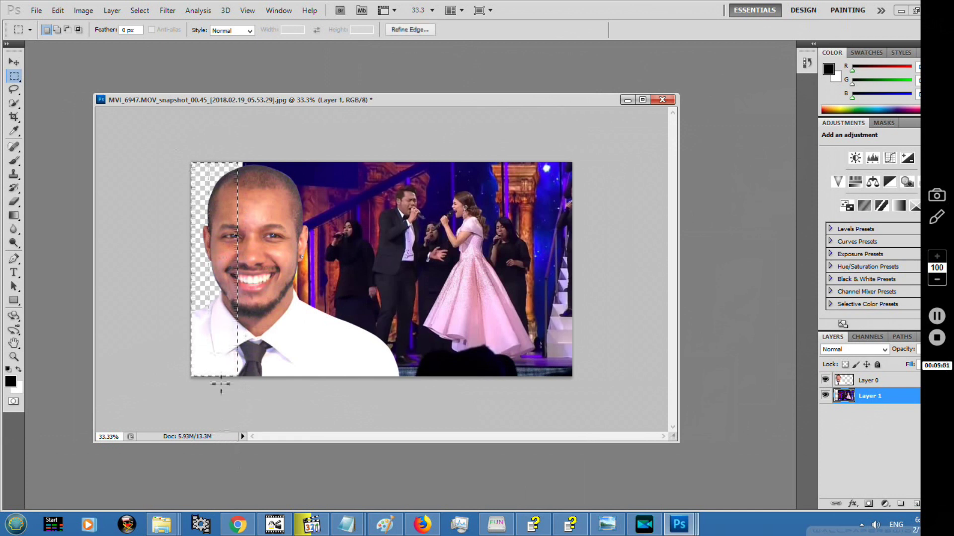
left_click(19, 63)
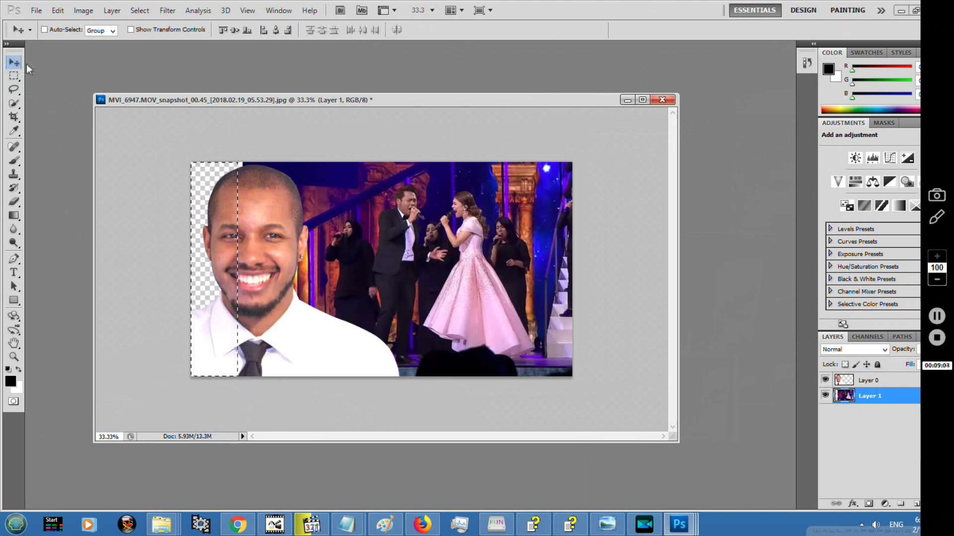
Hide the portrait, clear the old selection, and copy the left third of the stage layer to a new layer using a rectangular marquee
left_click(824, 381)
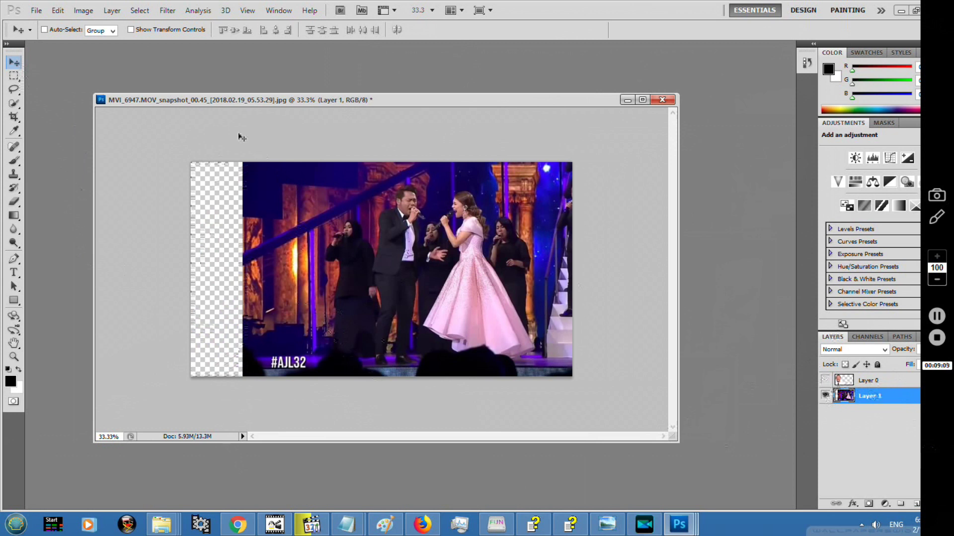
key("ctrl+d")
left_click(14, 77)
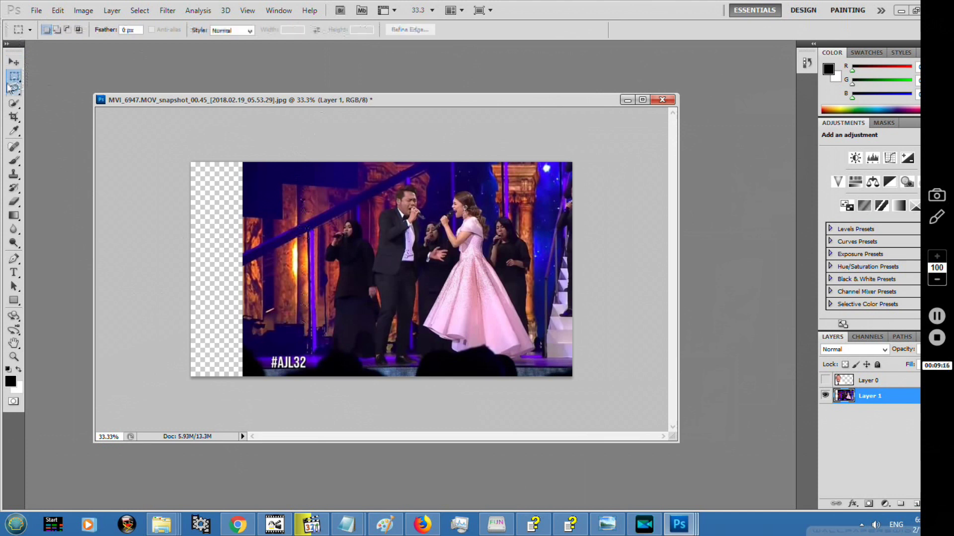
left_click(15, 78)
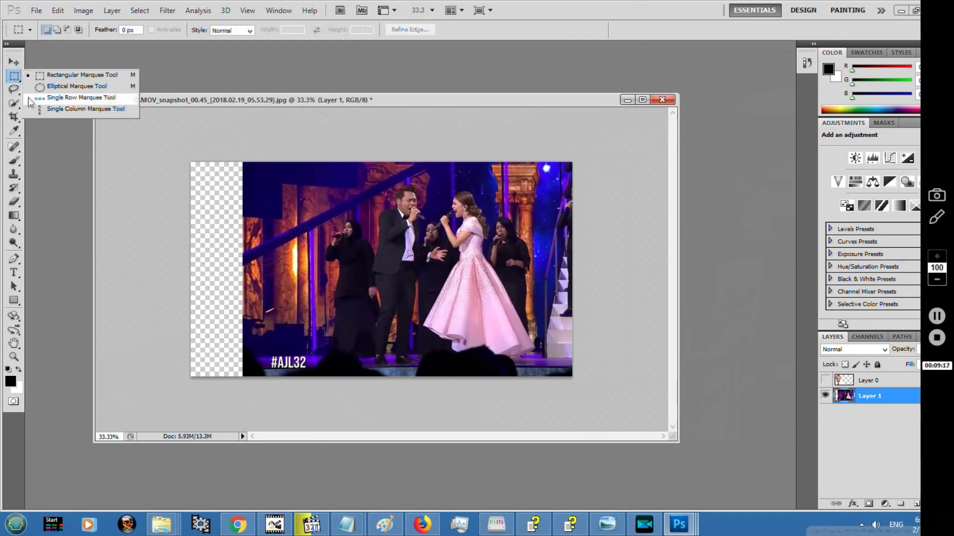
left_click(14, 79)
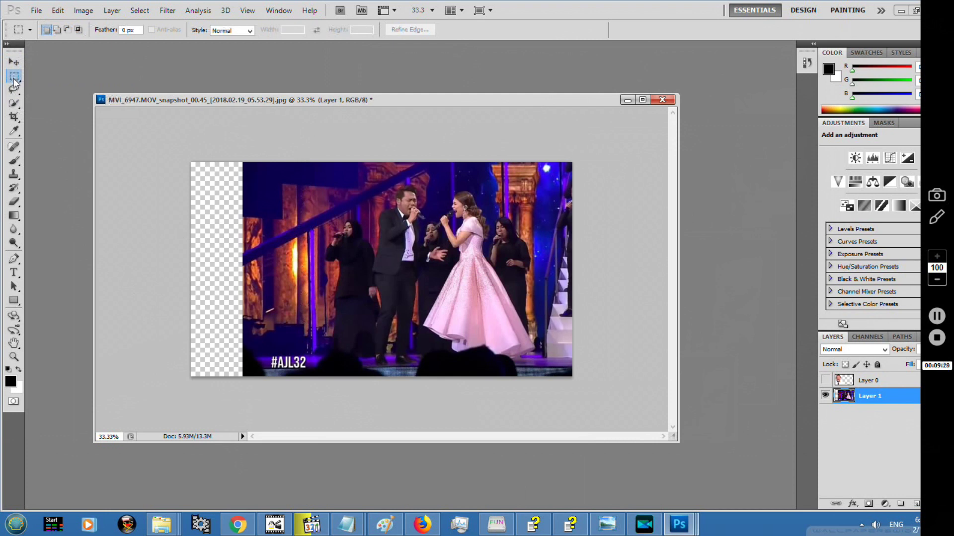
left_click(13, 79)
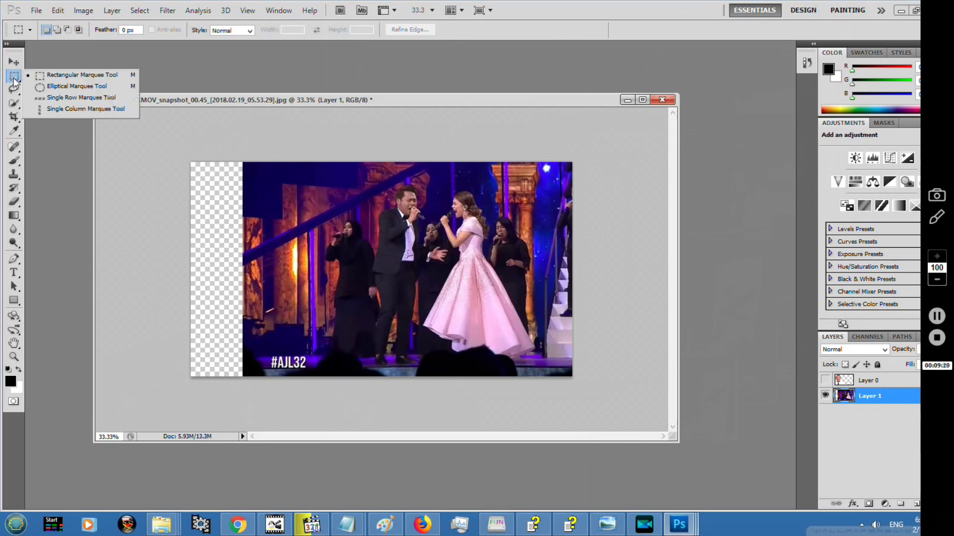
left_click(59, 76)
left_click_drag(192, 163, 315, 381)
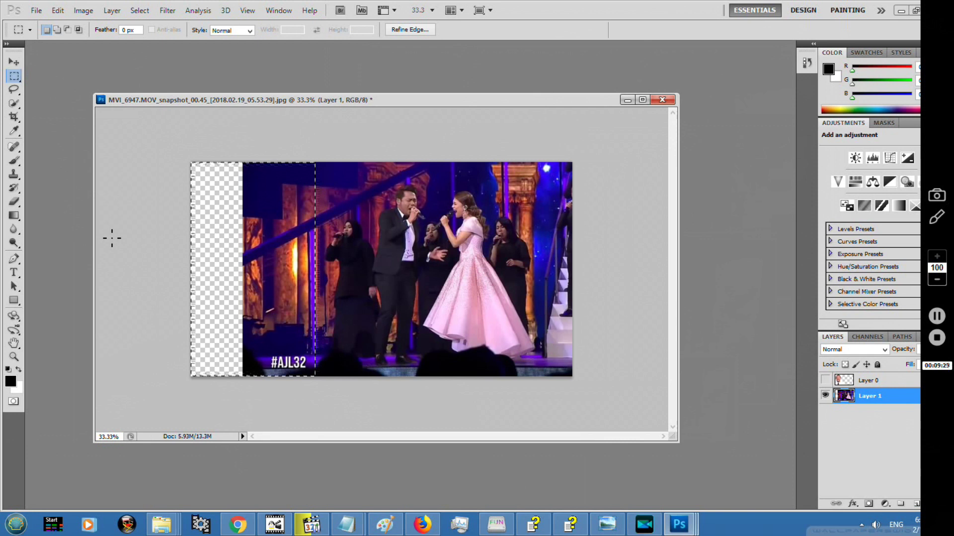
key("ctrl+j")
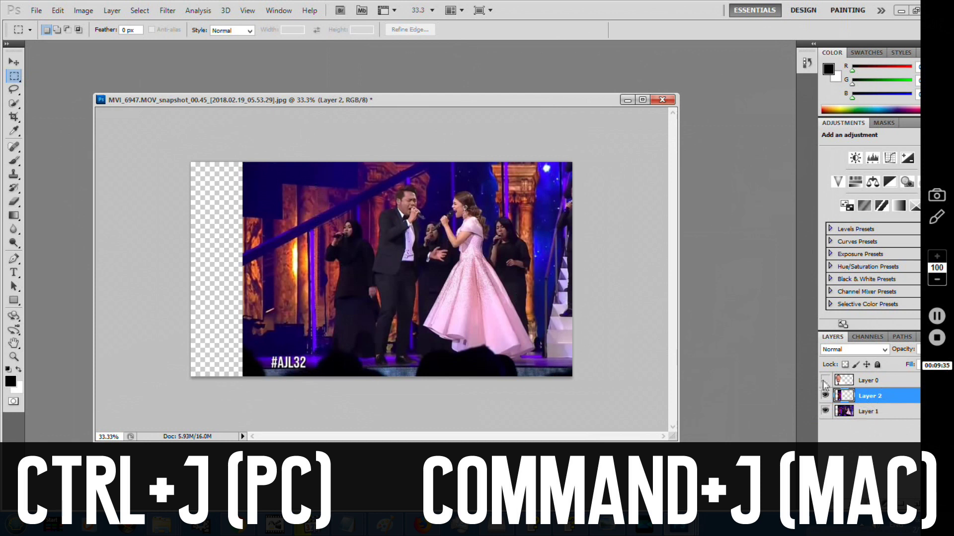
Show the portrait layer again and move the copied stage strip left to fill the transparent gap behind the man
left_click(825, 380)
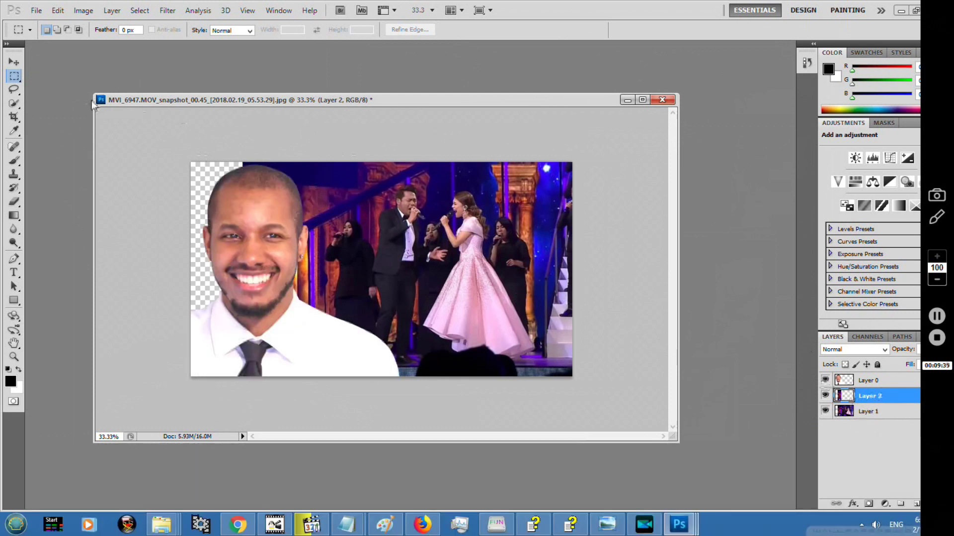
left_click(14, 61)
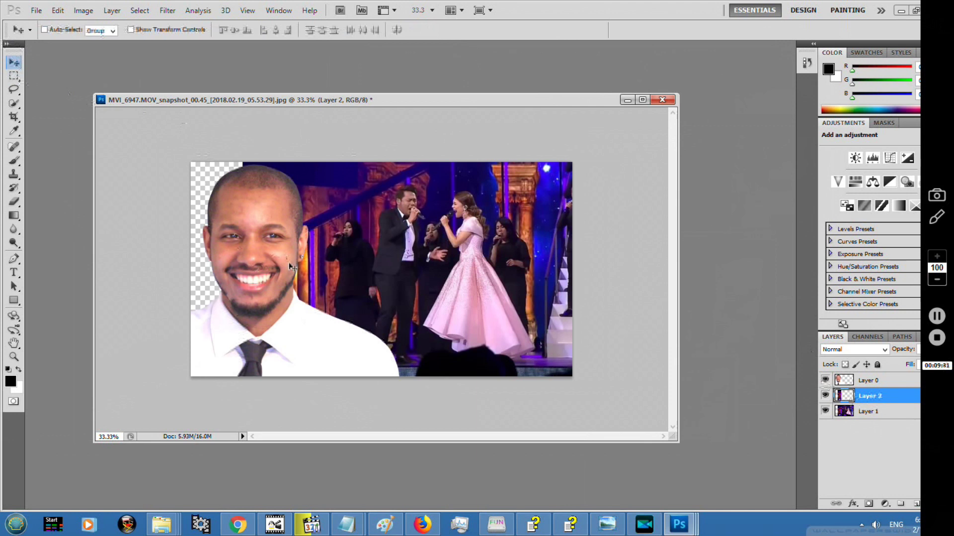
left_click_drag(289, 272, 236, 270)
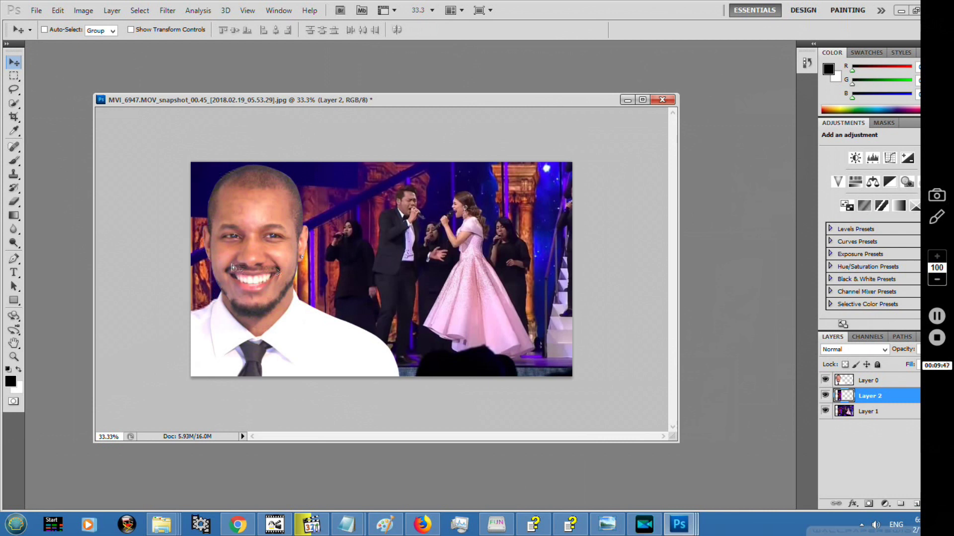
mouse_move(231, 268)
left_mouse_down()
mouse_move(223, 268)
mouse_move(230, 263)
left_mouse_up()
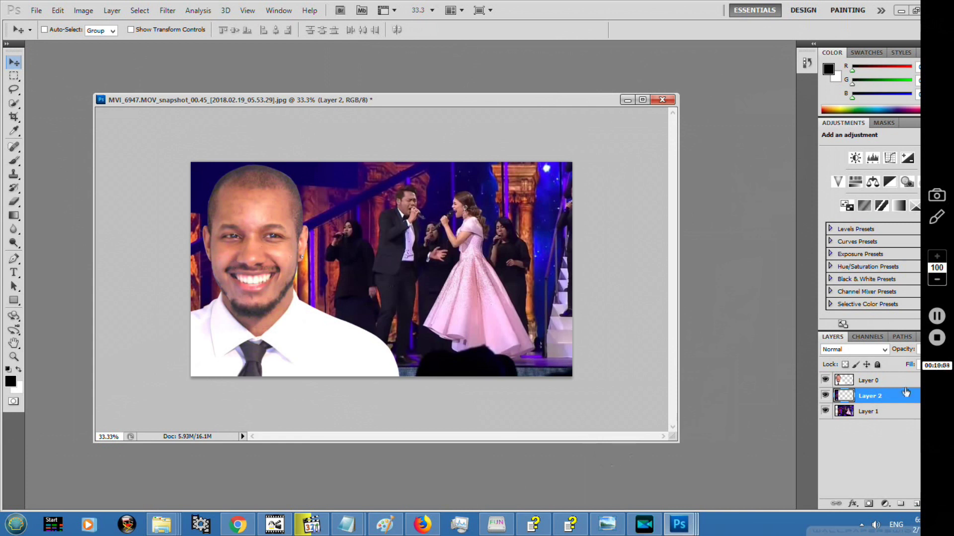
Open the layer style settings of the man's portrait layer and enable a Stroke effect
left_click(888, 383)
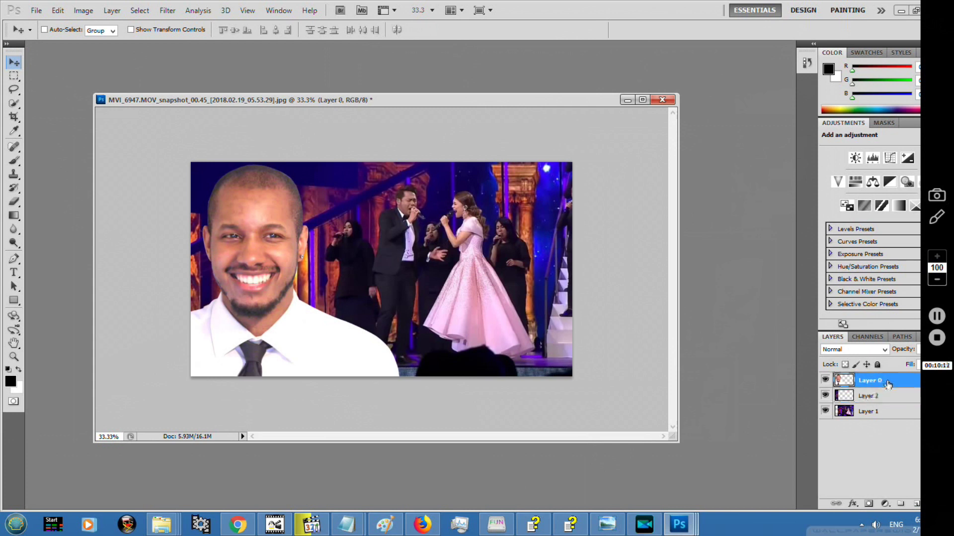
double_click(892, 382)
left_click(894, 382)
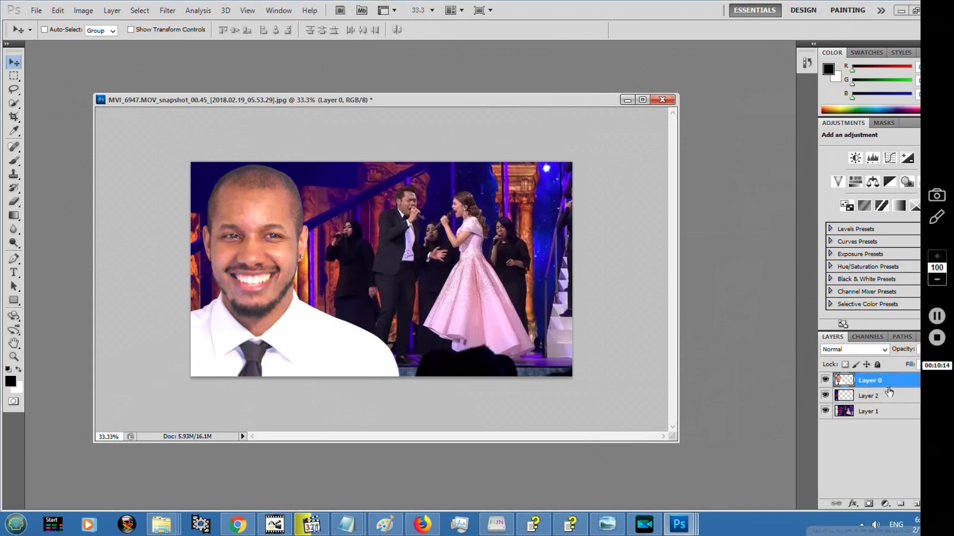
double_click(891, 382)
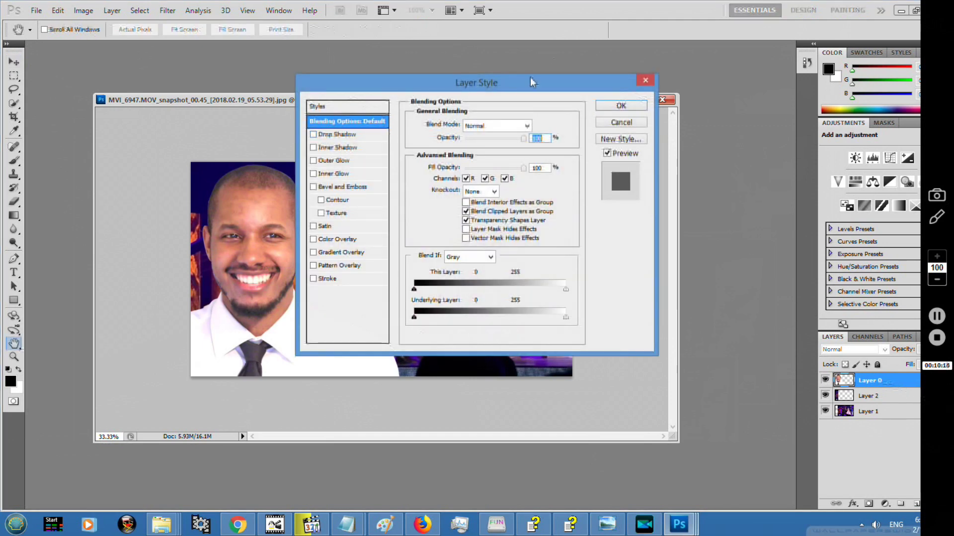
left_click_drag(545, 78, 626, 32)
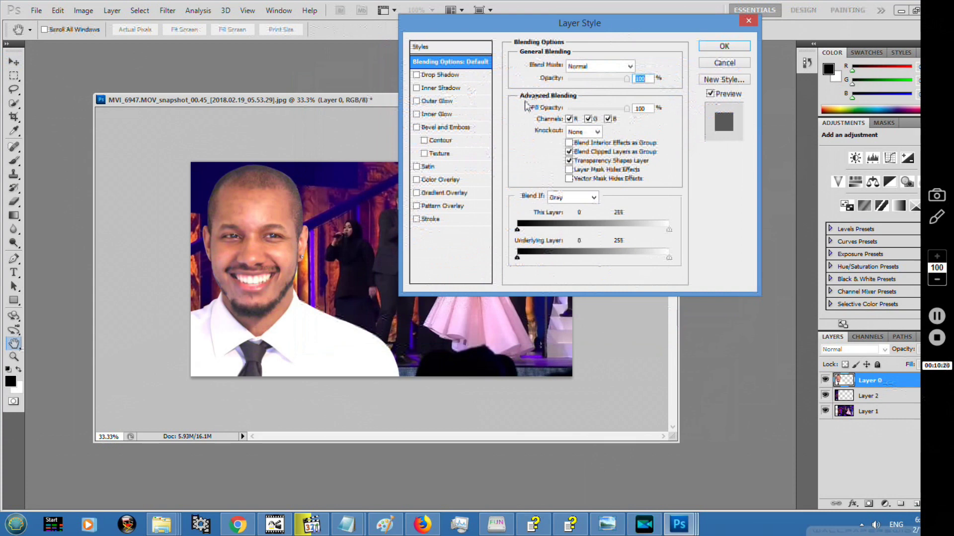
left_click(416, 219)
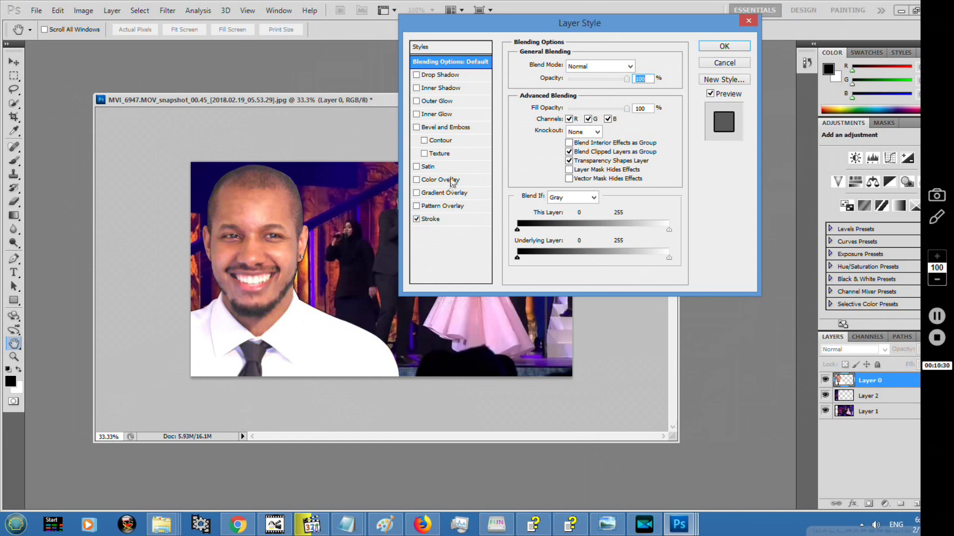
left_click(451, 223)
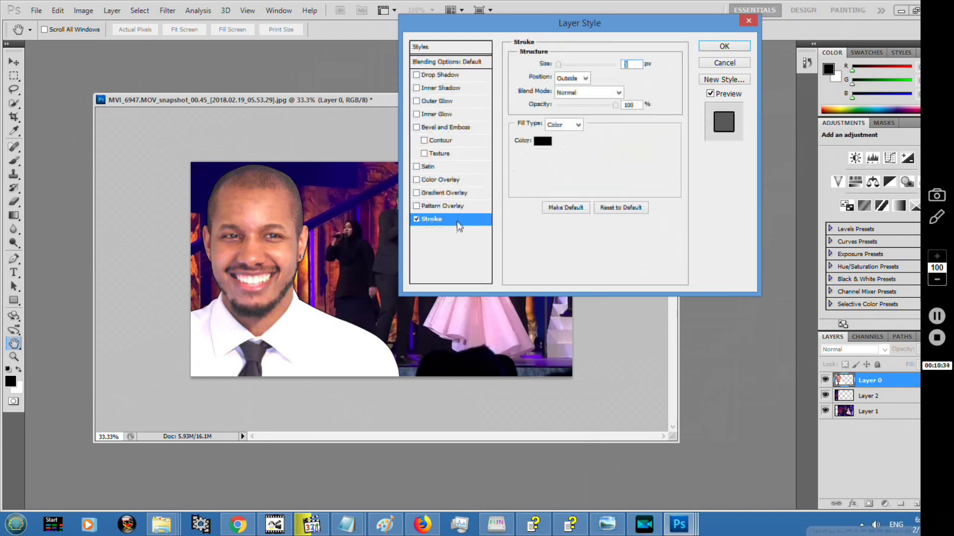
Change the portrait stroke's colour to white
left_click(543, 144)
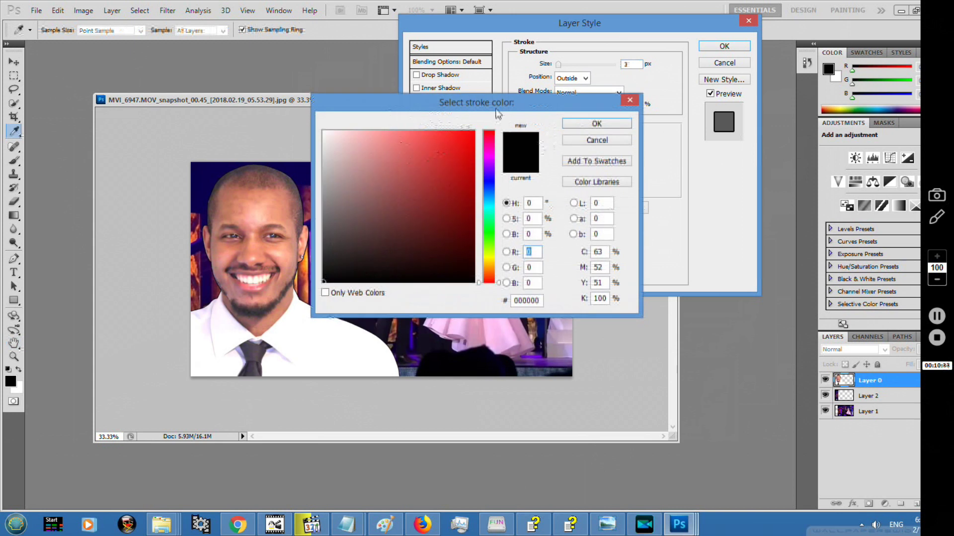
left_click_drag(481, 105, 642, 85)
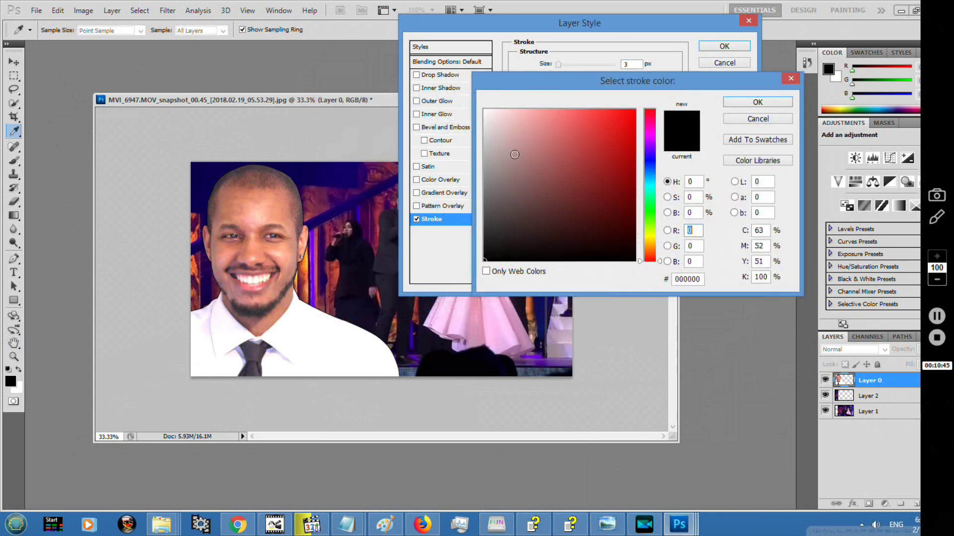
left_click_drag(487, 257, 485, 110)
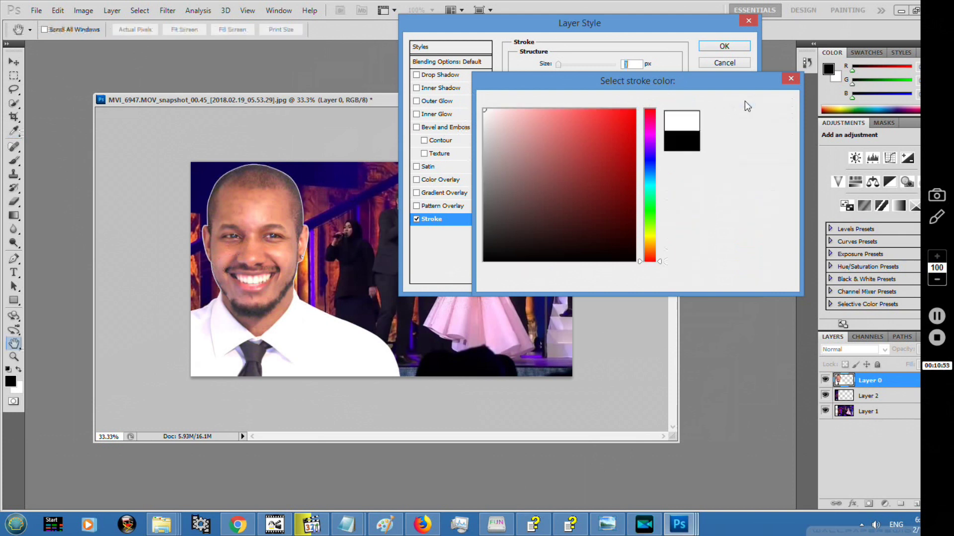
left_click(746, 102)
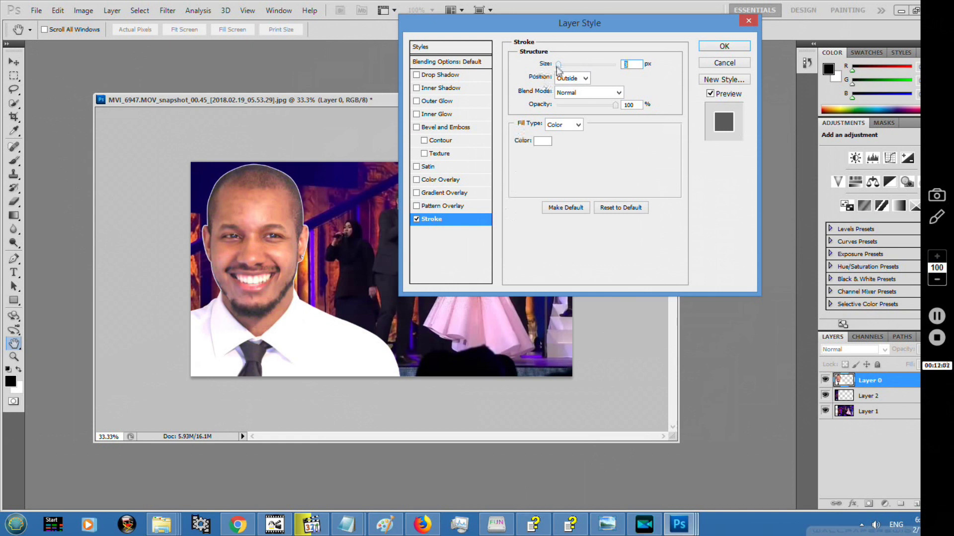
Thicken the portrait's stroke to about 29 px, apply the layer style and move the document window up slightly
left_click_drag(558, 66, 561, 66)
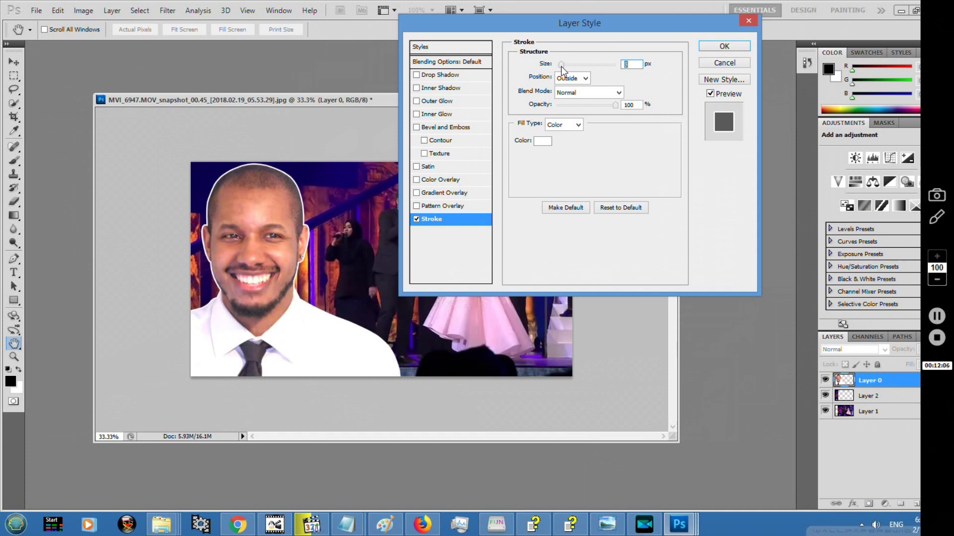
left_click_drag(563, 68, 565, 70)
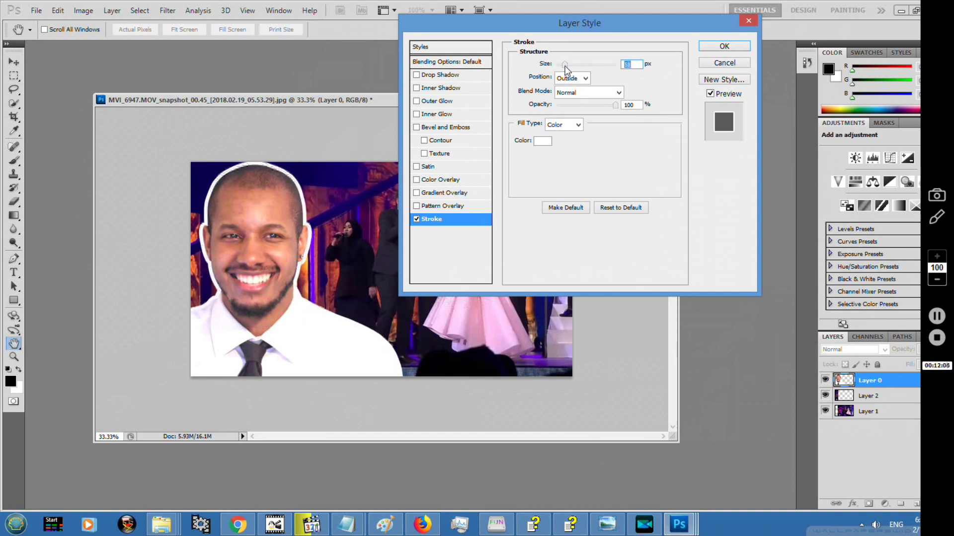
left_click_drag(565, 69, 567, 68)
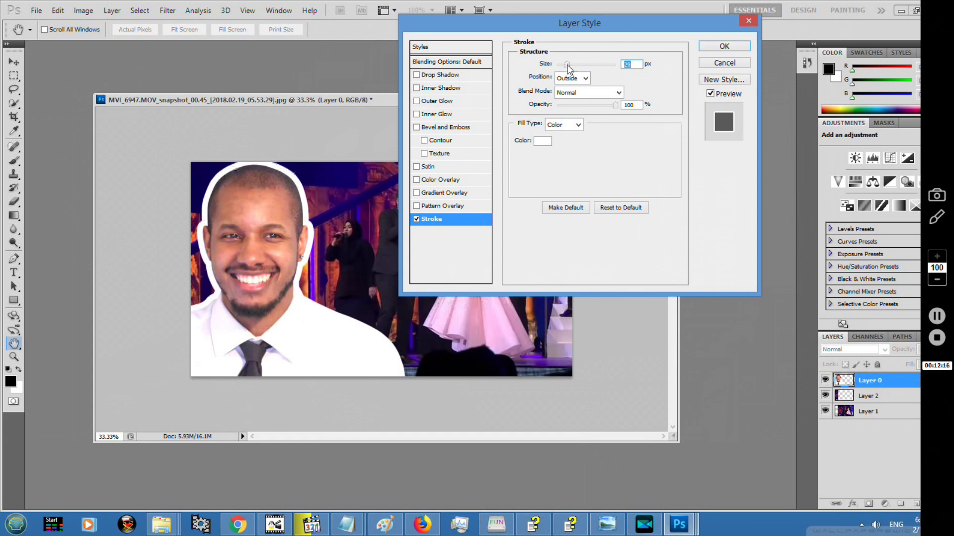
left_click(724, 46)
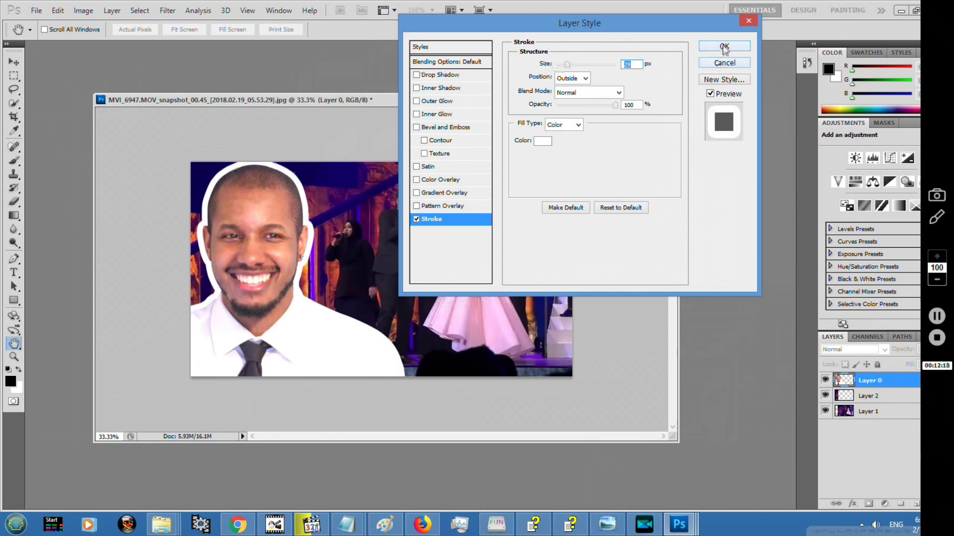
left_click_drag(547, 100, 547, 76)
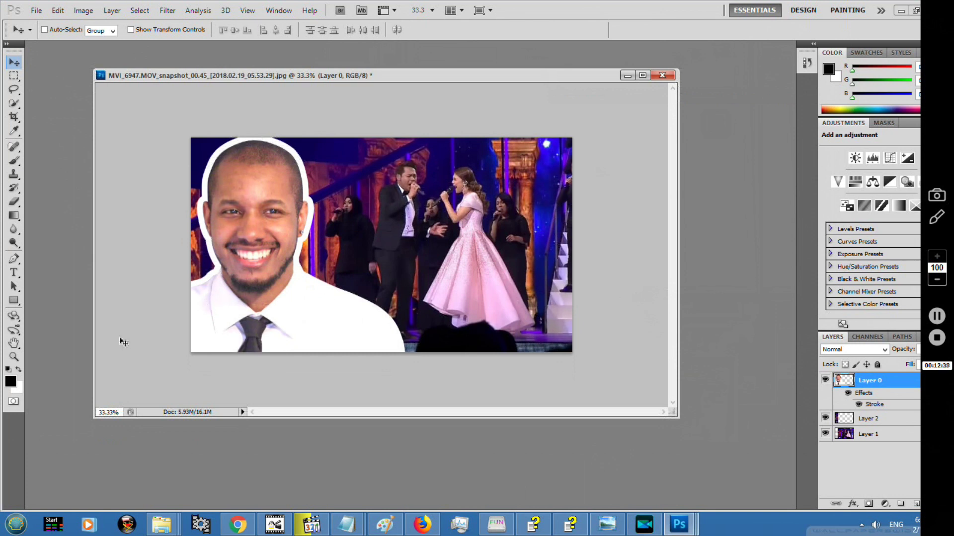
Add a text layer reading "BEAUTIFUL!!" in Poplar Std Black at 12 pt over the stage scene beside the man
left_click(14, 272)
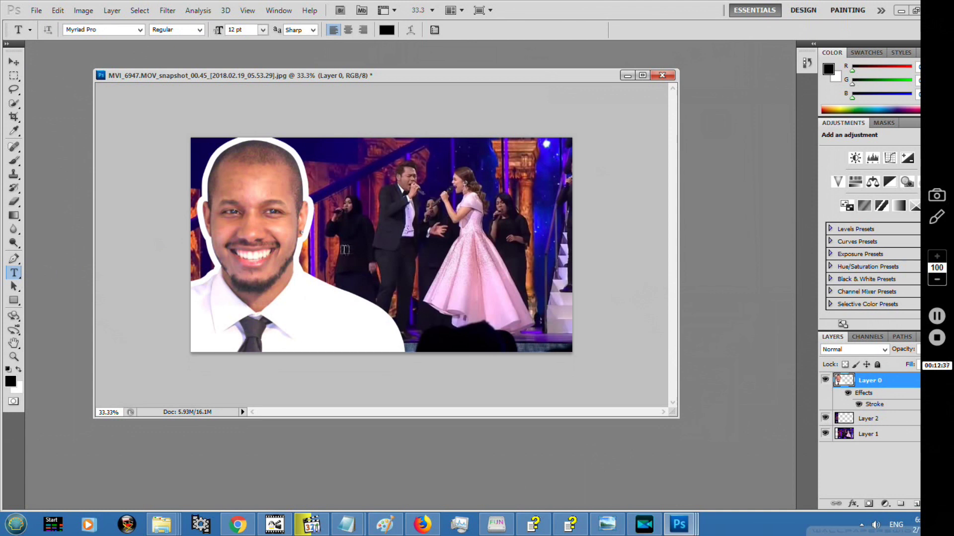
left_click(348, 250)
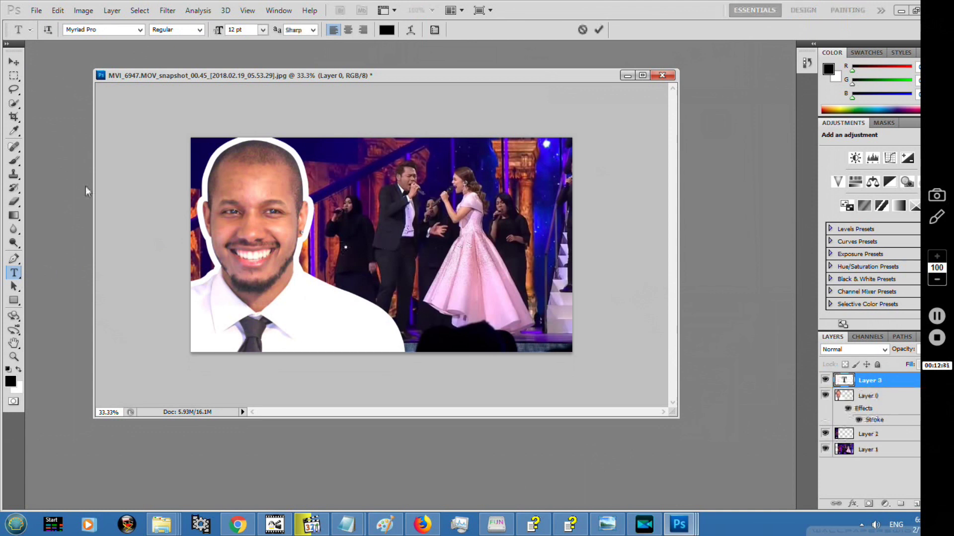
left_click(106, 28)
type("pop")
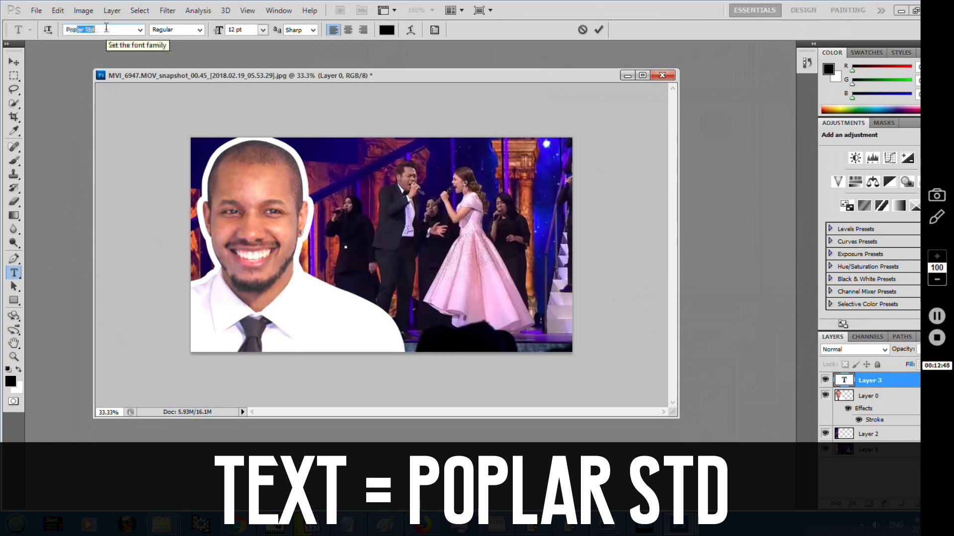
key("Return")
left_click(92, 30)
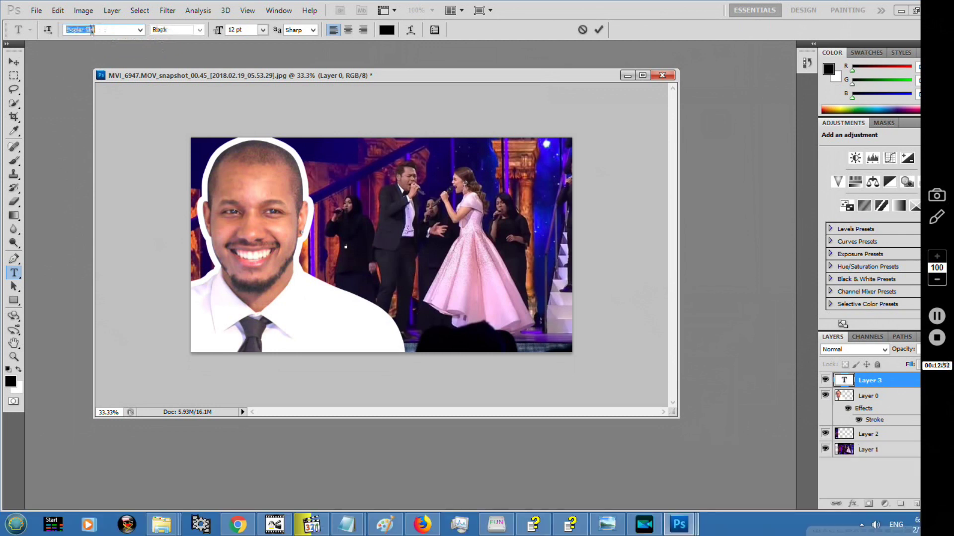
left_click(347, 246)
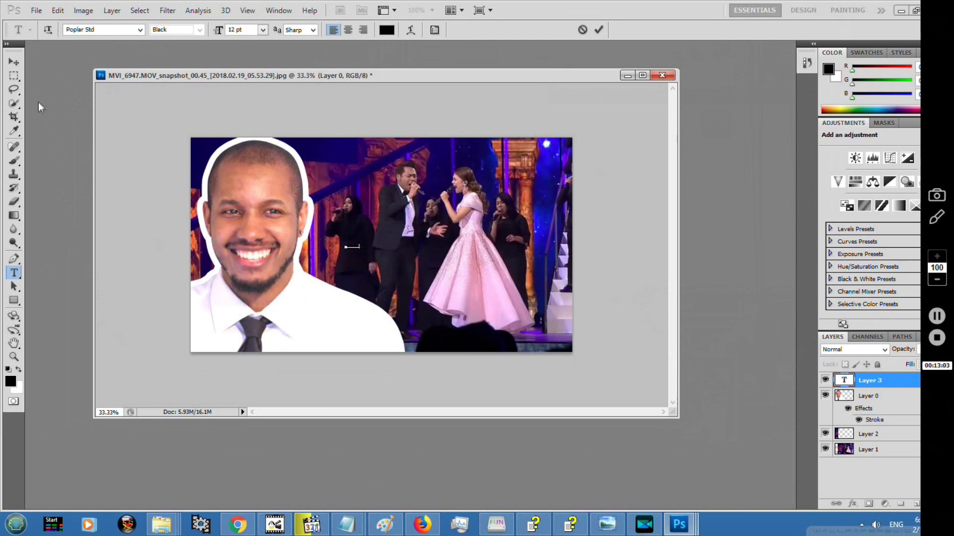
left_click(14, 62)
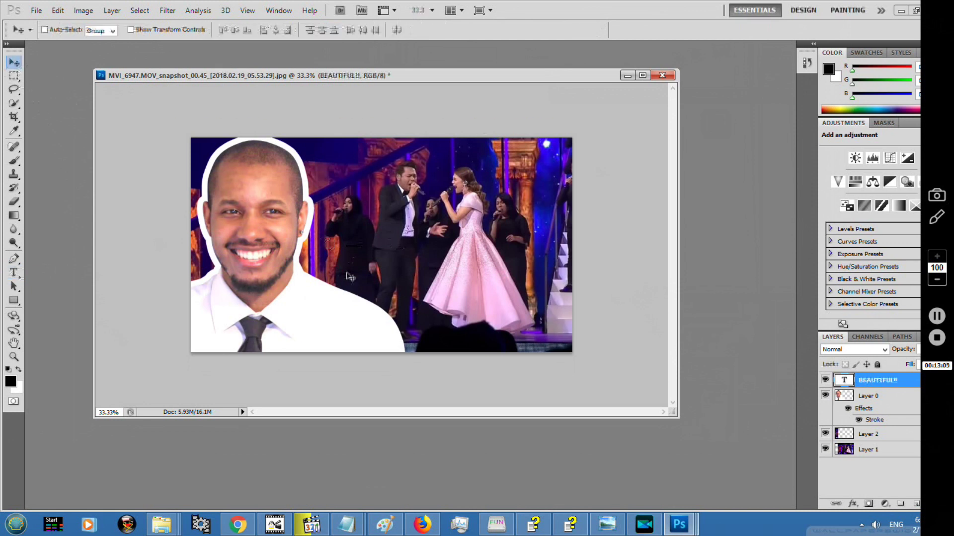
Scale the "BEAUTIFUL!!" text proportionally to about 1768% and place it across the singers, between the man and the image edge
key("ctrl+t")
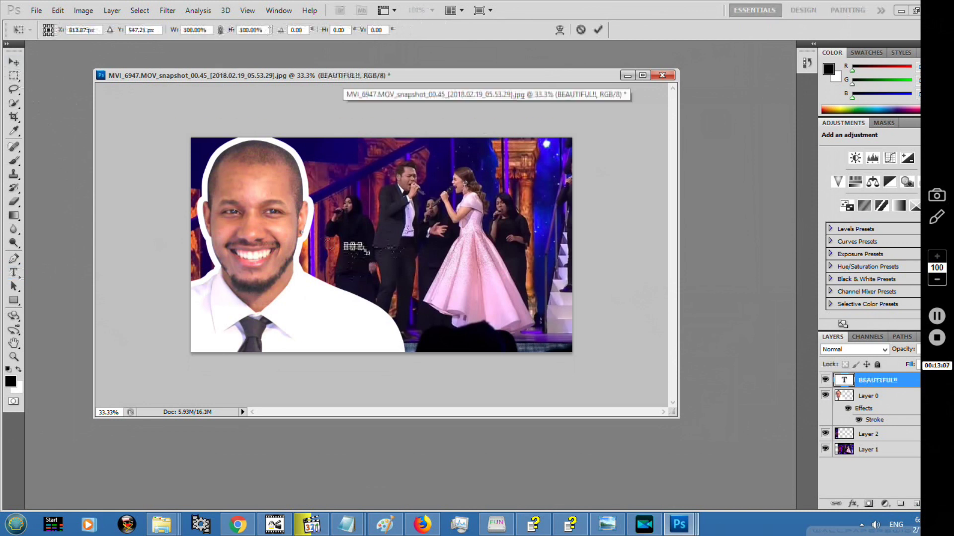
left_click_drag(587, 313, 586, 313)
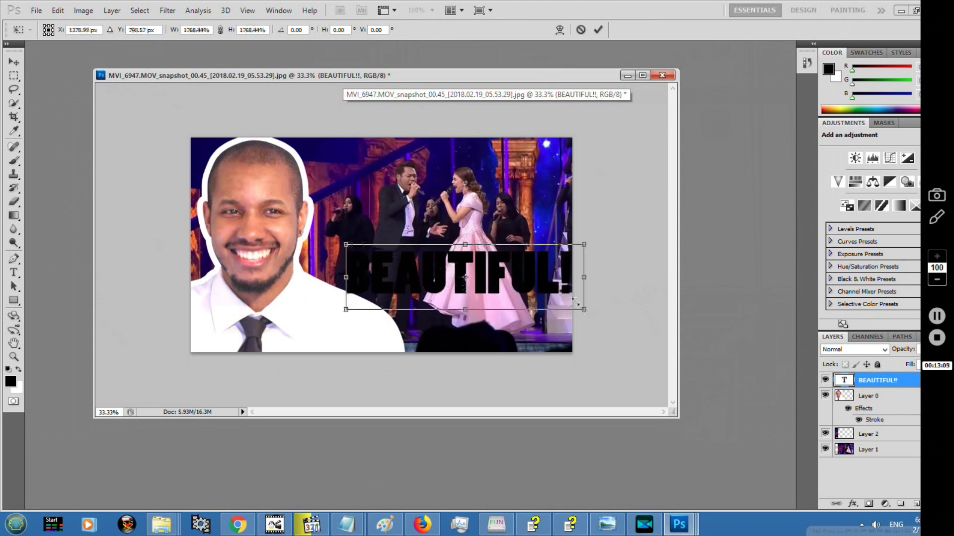
left_click_drag(509, 239, 514, 248)
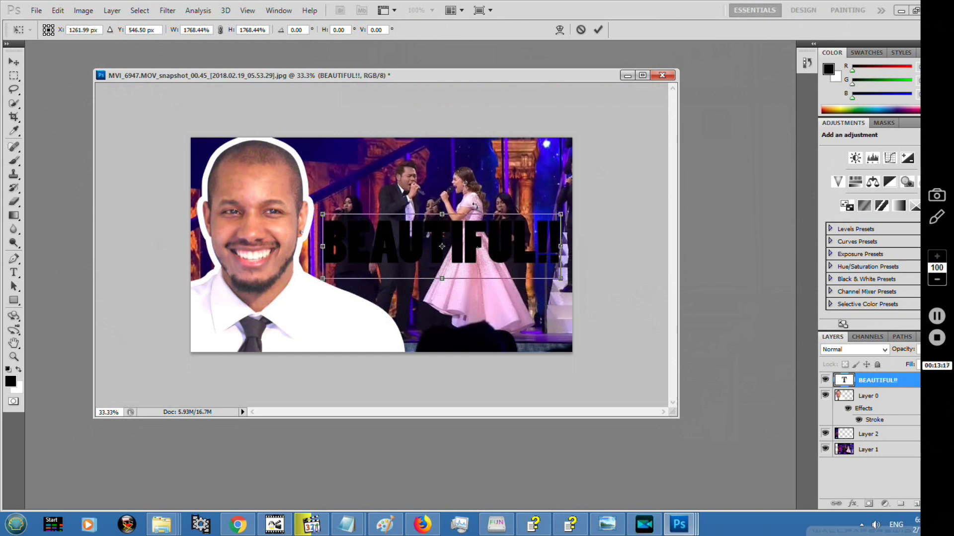
key("Return")
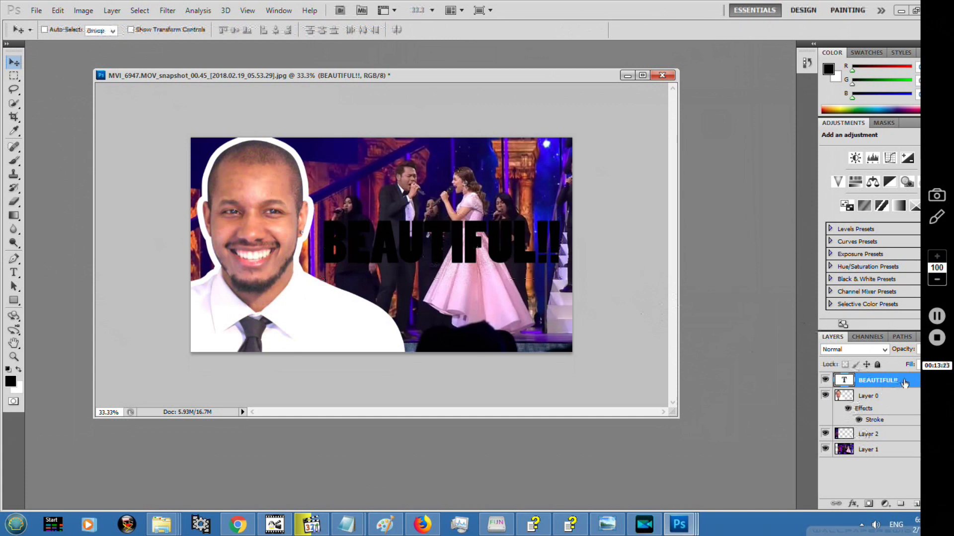
Add a Stroke effect to the "BEAUTIFUL!!" text layer and set its colour to white (fefefe)
key("h")
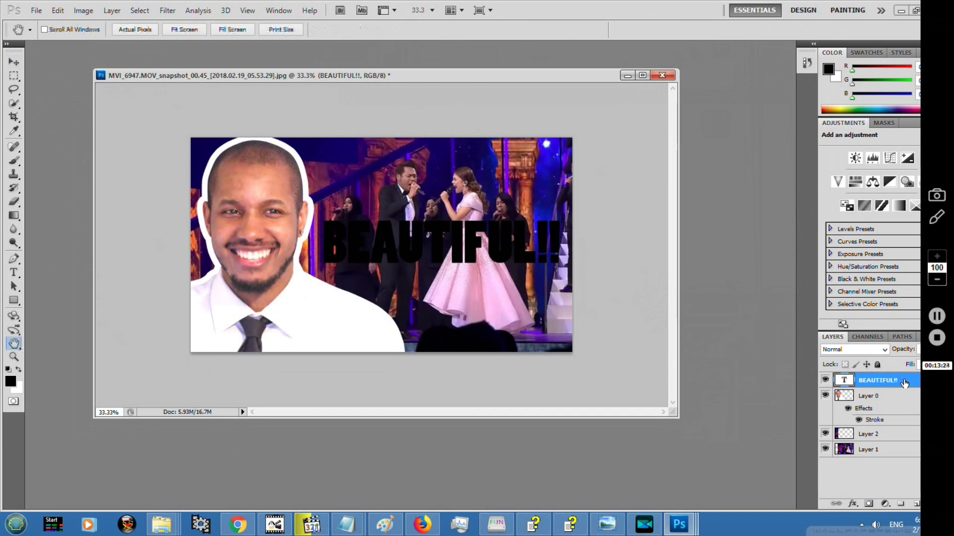
double_click(904, 383)
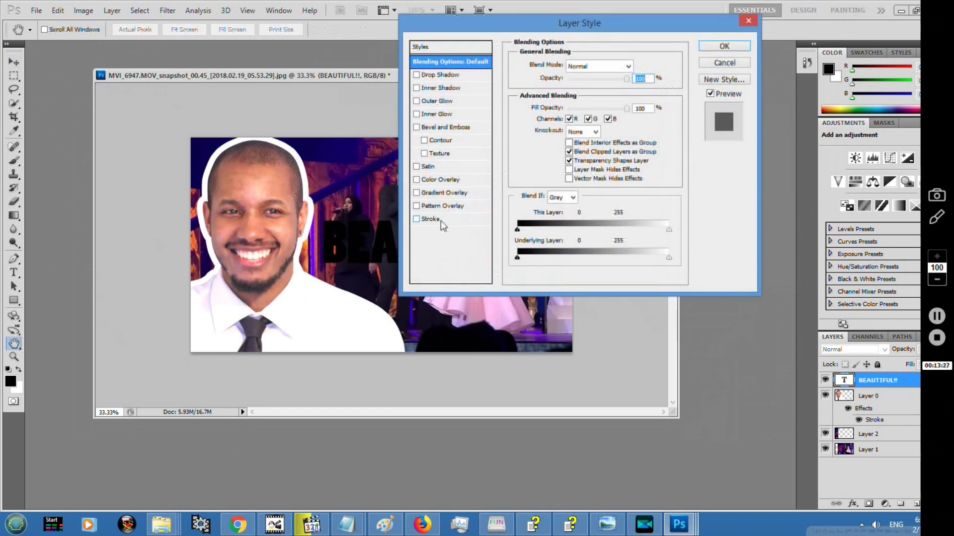
left_click(417, 219)
left_click(430, 219)
left_click(543, 141)
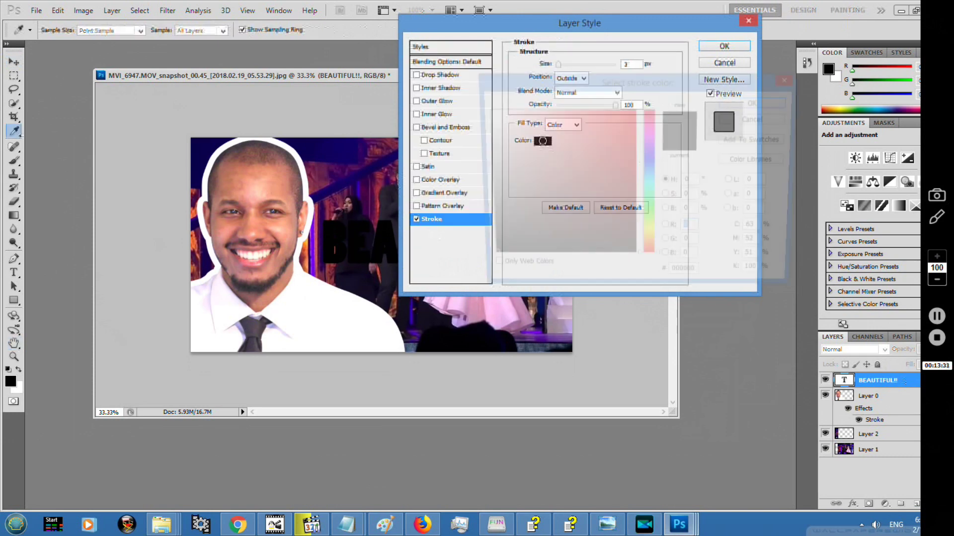
left_click(484, 110)
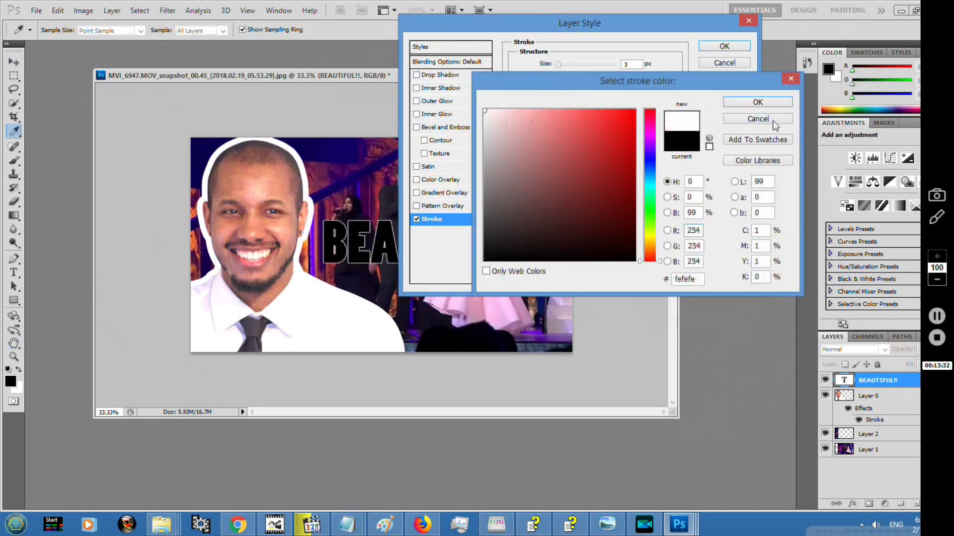
left_click(775, 101)
Set the text stroke's size to 29 px and apply the layer style
left_click_drag(562, 68, 569, 69)
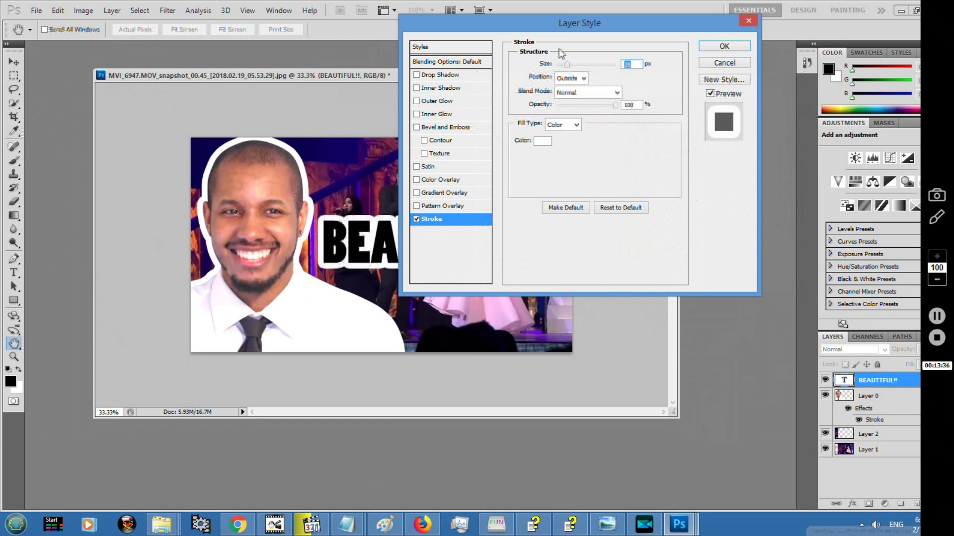
left_click_drag(627, 27, 764, 47)
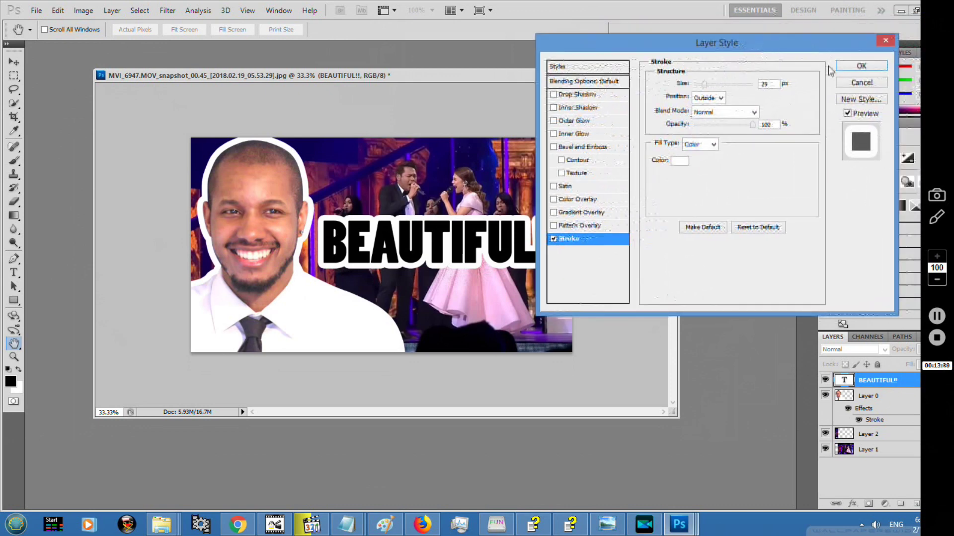
left_click(847, 69)
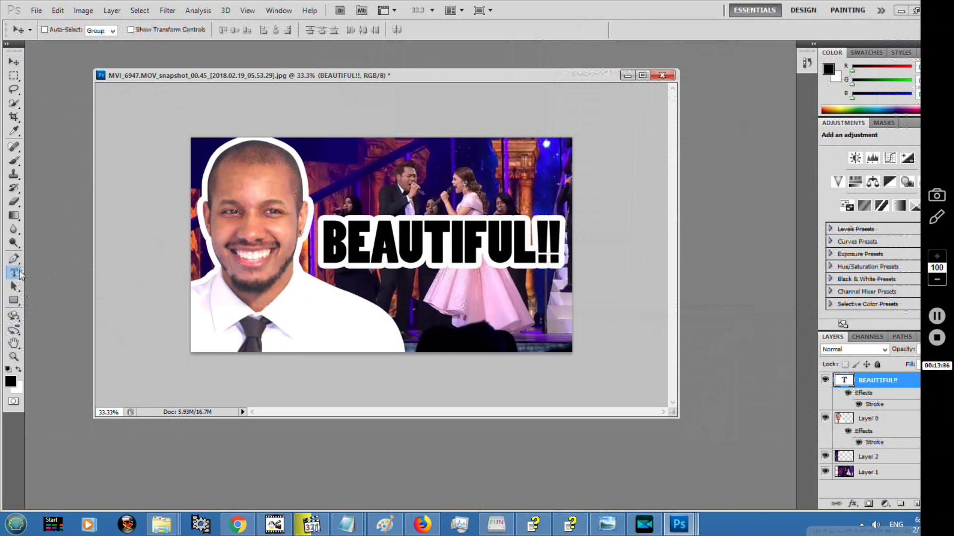
Recolour the whole "BEAUTIFUL!!" text dark blue (0e0056), sampled from the stage background
left_click(15, 274)
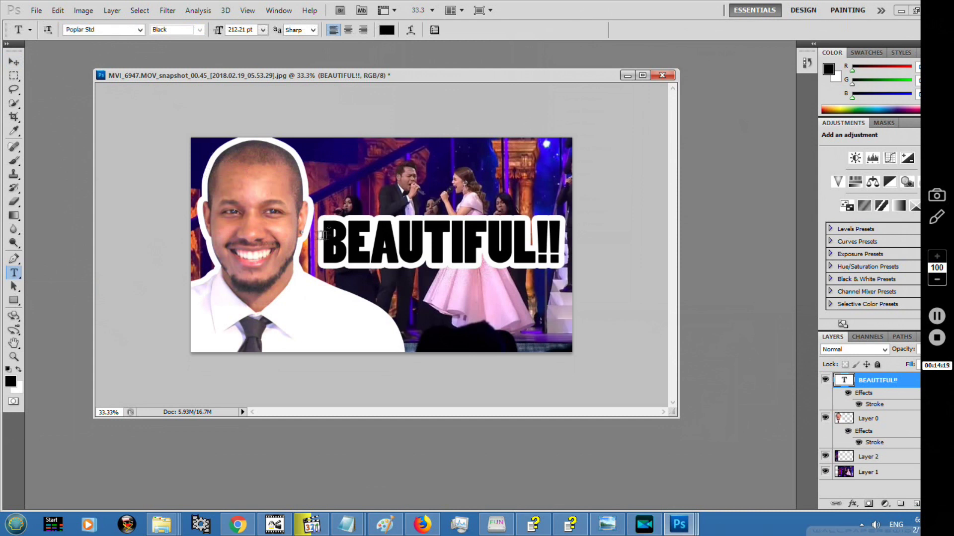
left_click_drag(323, 235, 568, 237)
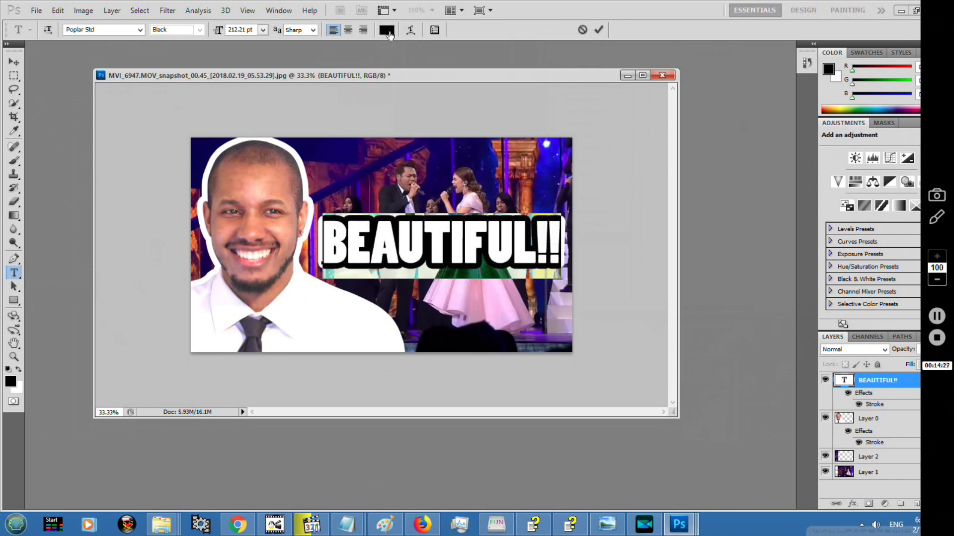
left_click(388, 32)
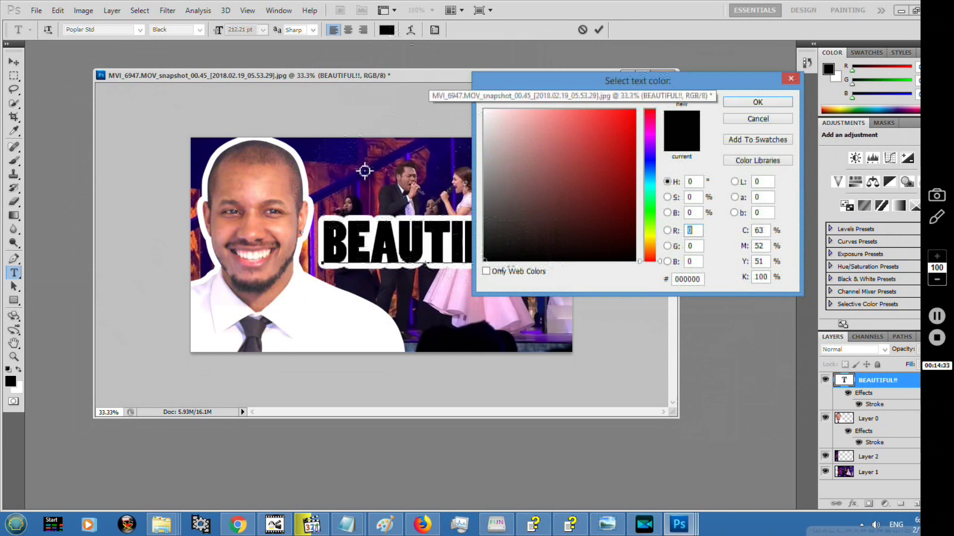
left_click(322, 153)
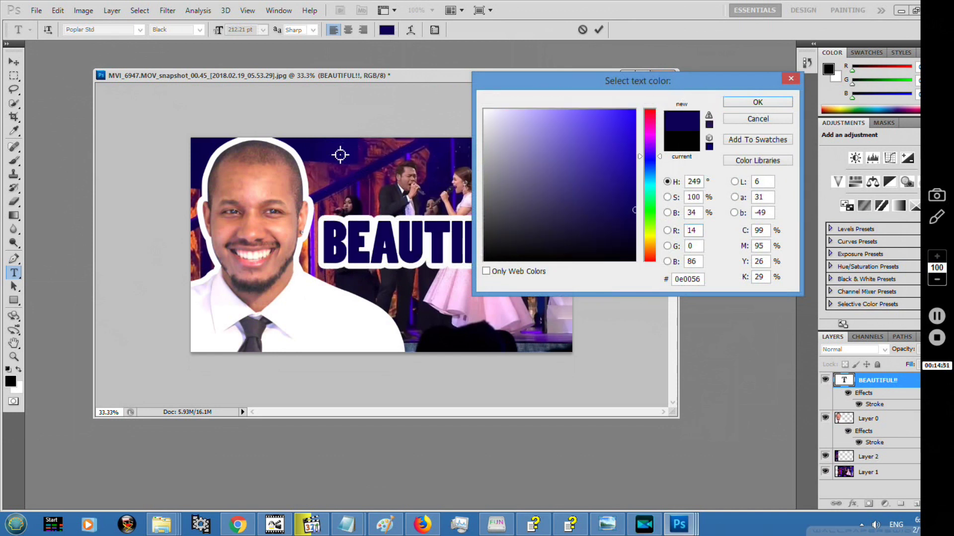
left_click(776, 105)
left_click(14, 61)
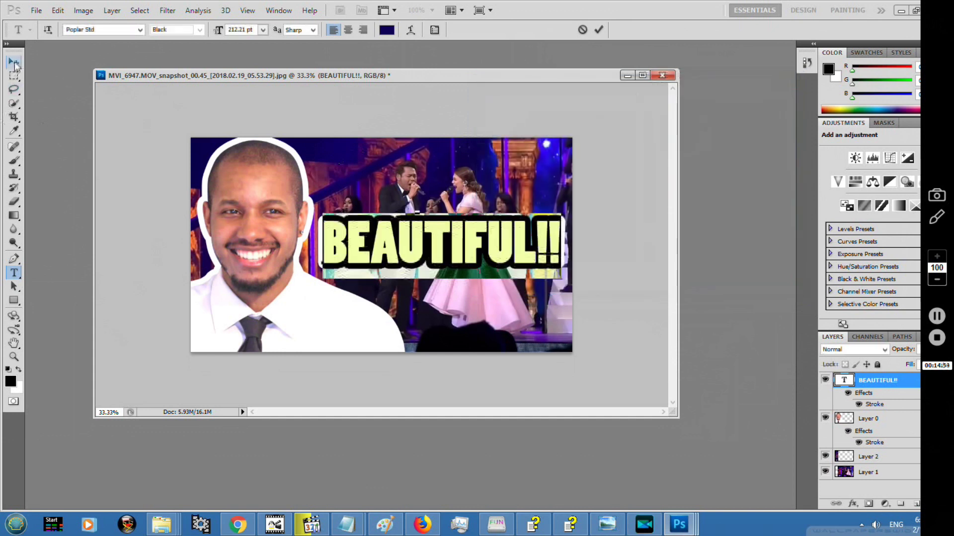